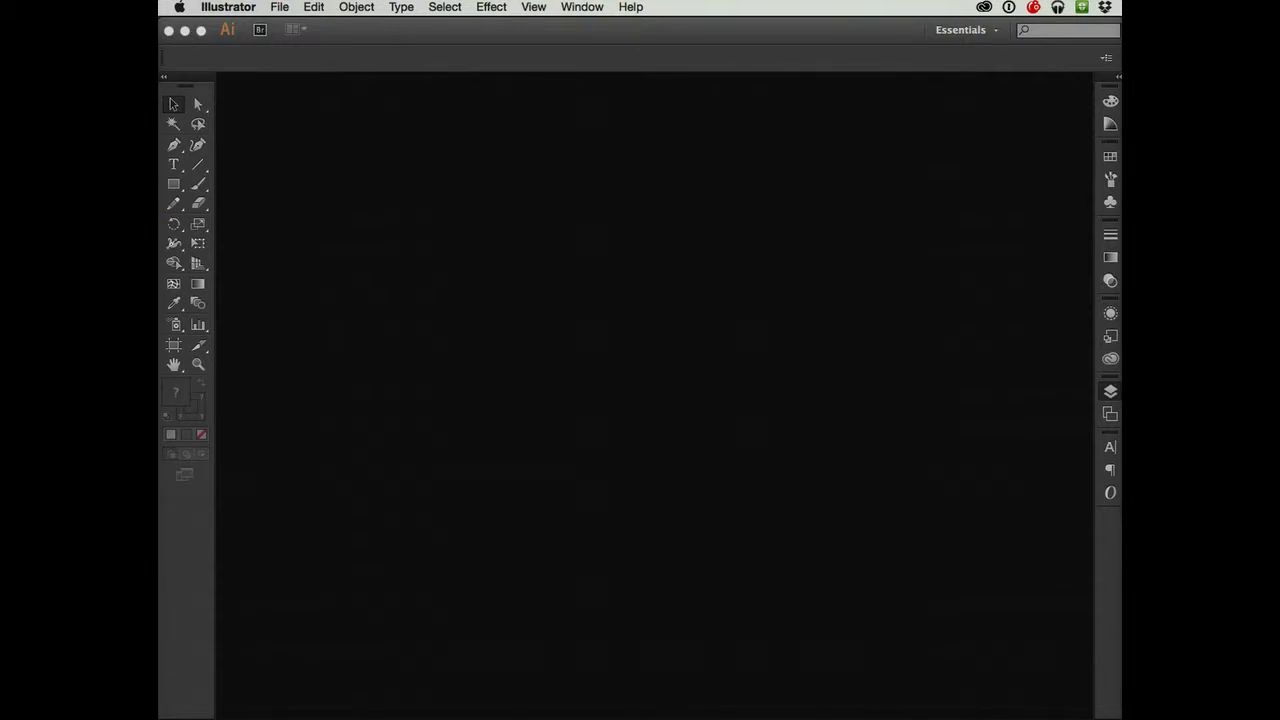
pyautogui.click(582, 6)
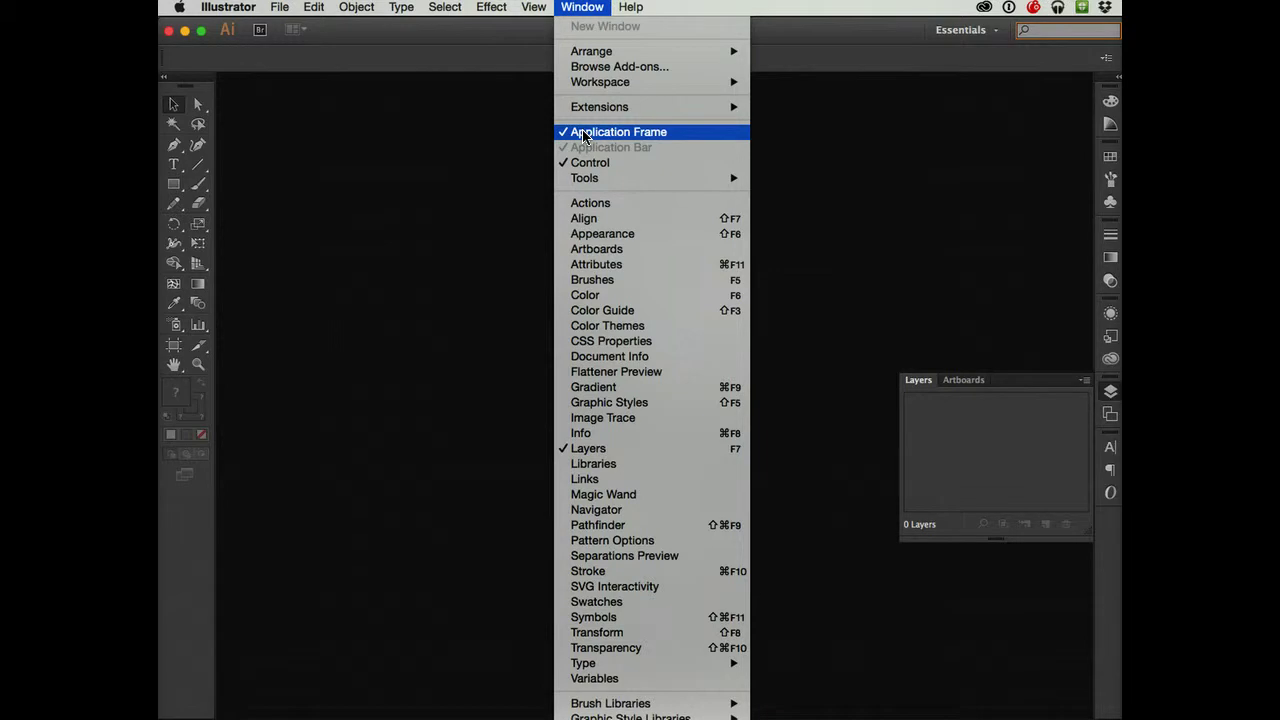
pyautogui.click(889, 40)
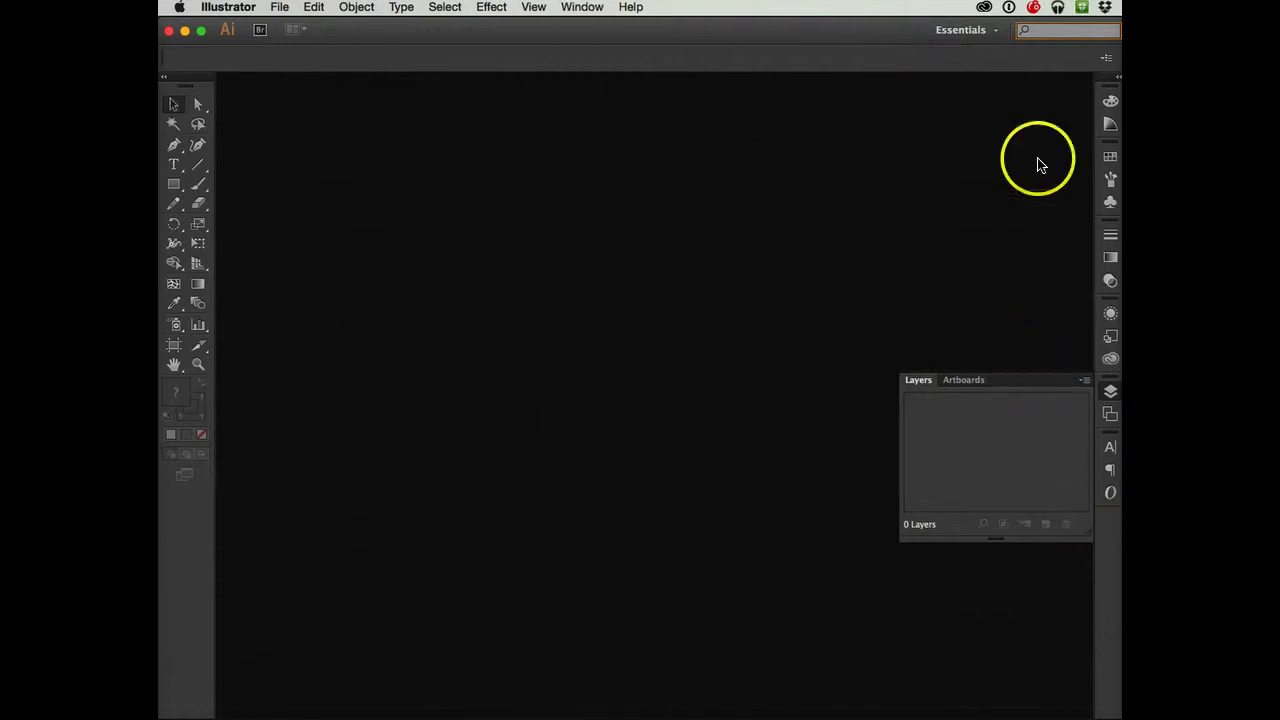
# - Reset the Essentials workspace to its default layout and collapse the expanded Libraries panel
pyautogui.click(993, 32)
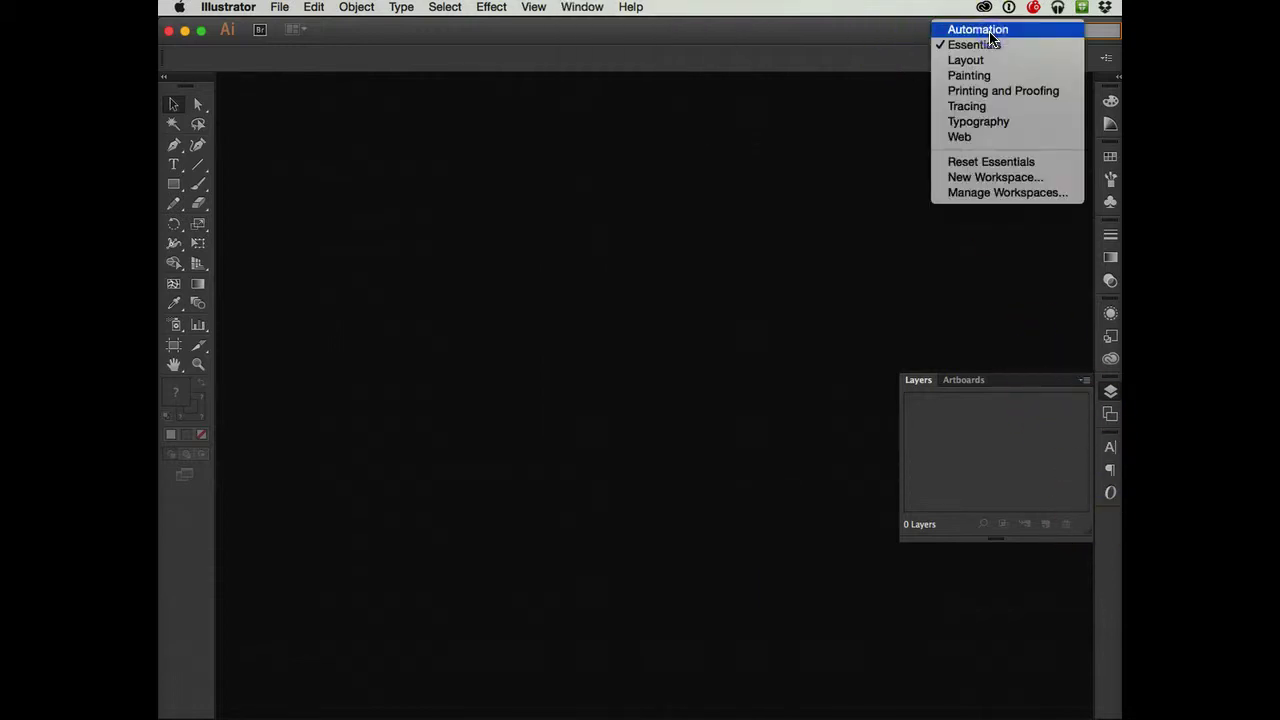
pyautogui.click(988, 50)
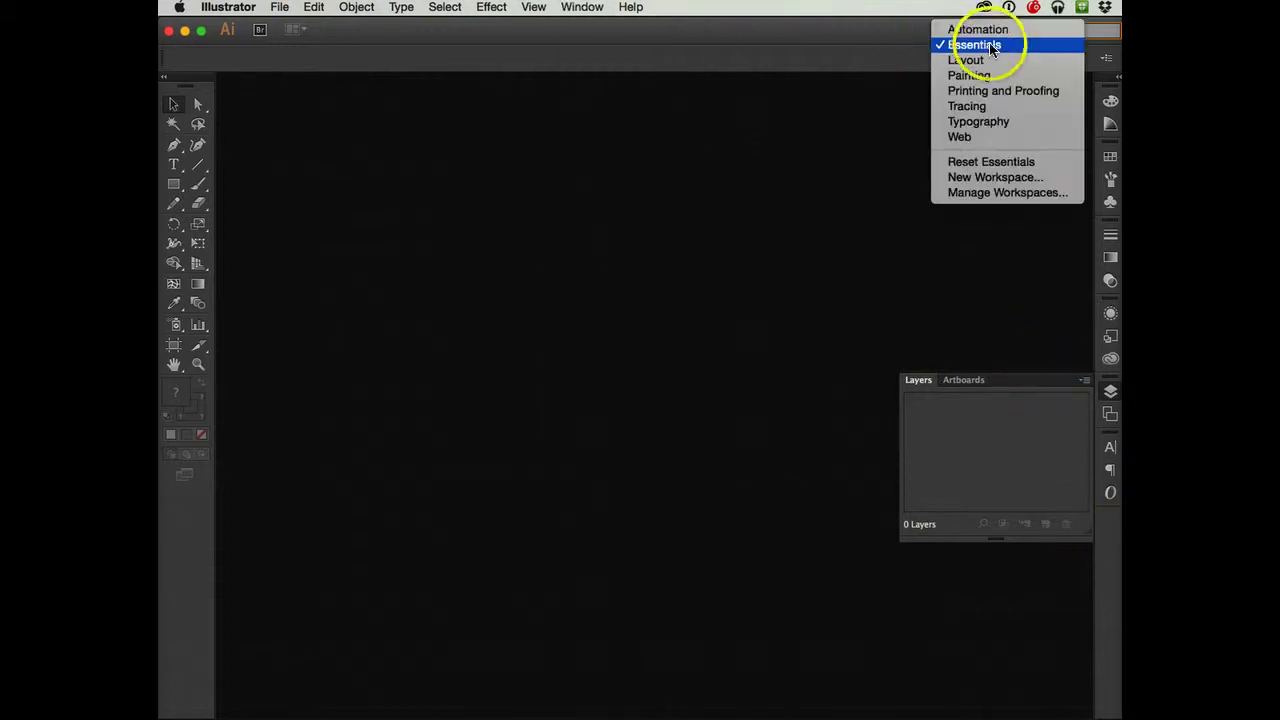
pyautogui.click(992, 162)
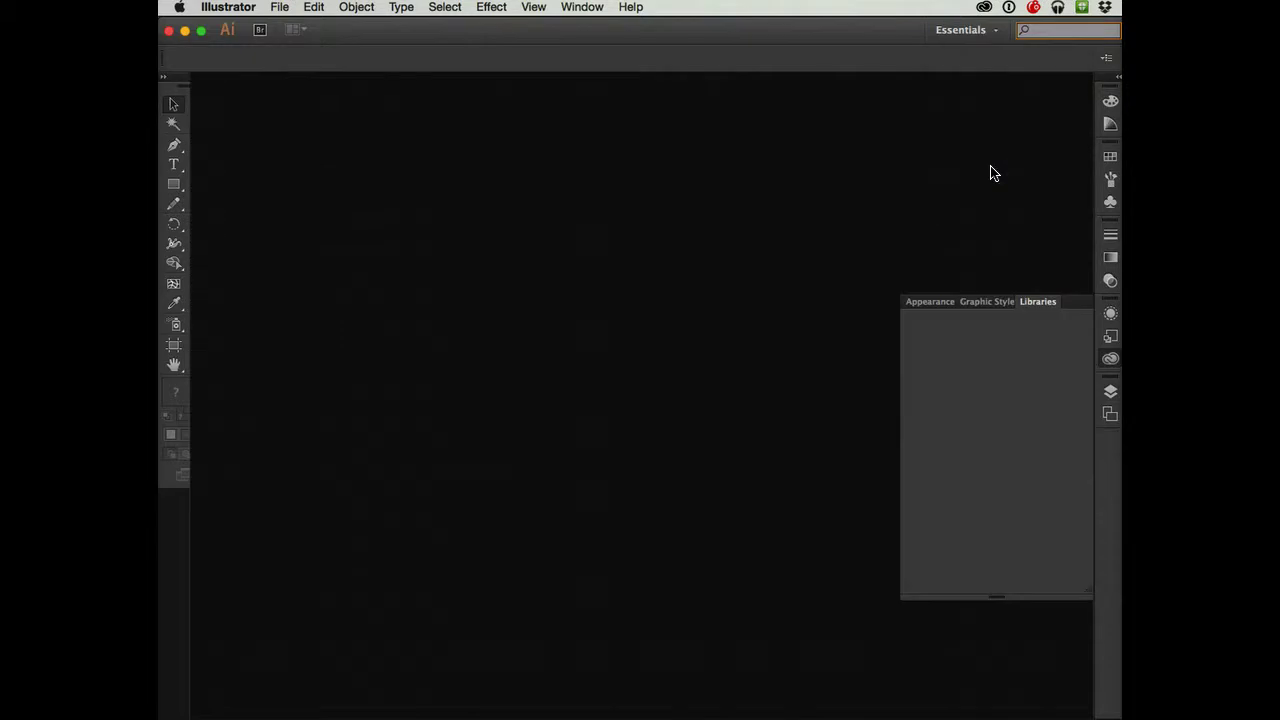
pyautogui.click(1077, 306)
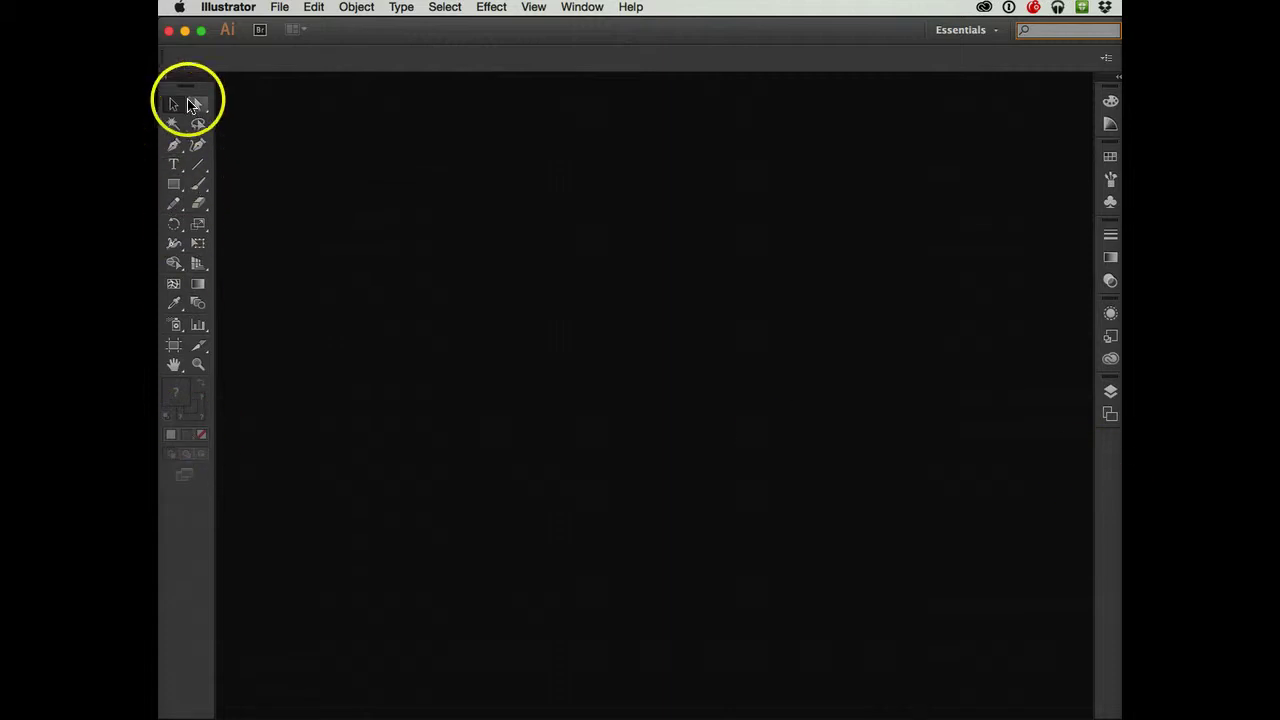
# - Toggle the Tools panel between its single-column and double-column layouts, leaving it in two columns
pyautogui.click(166, 80)
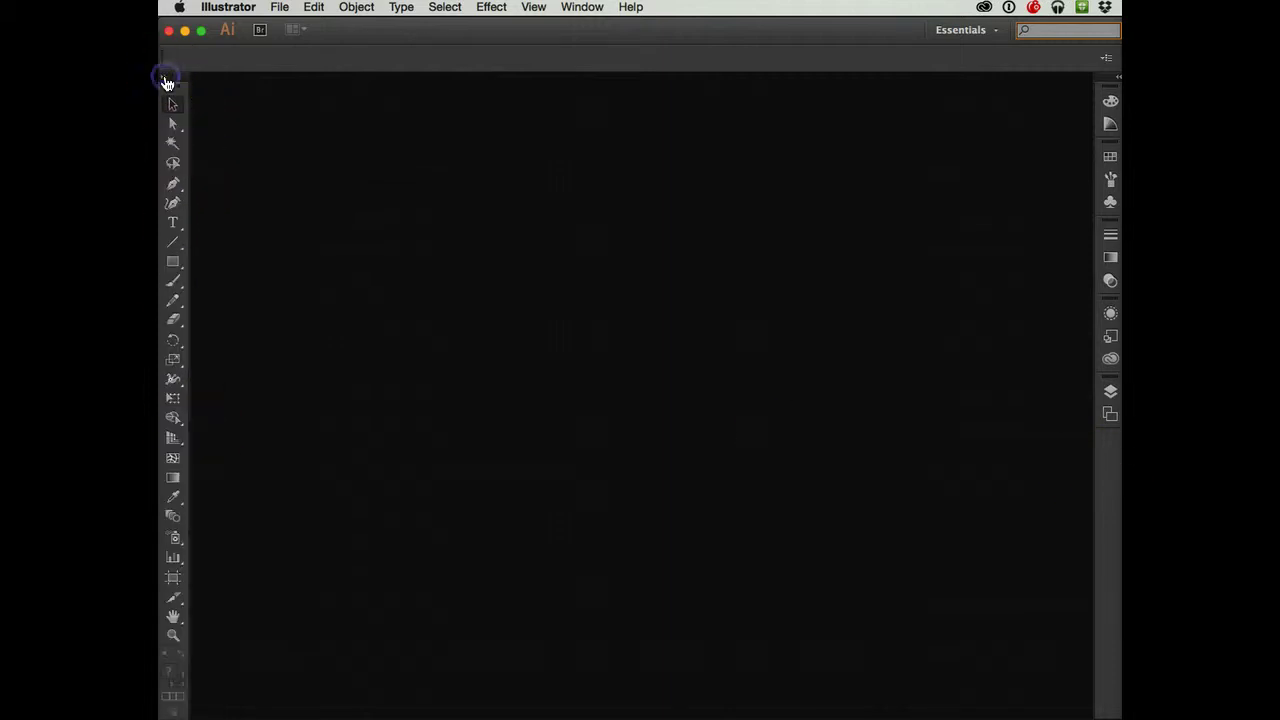
pyautogui.click(165, 80)
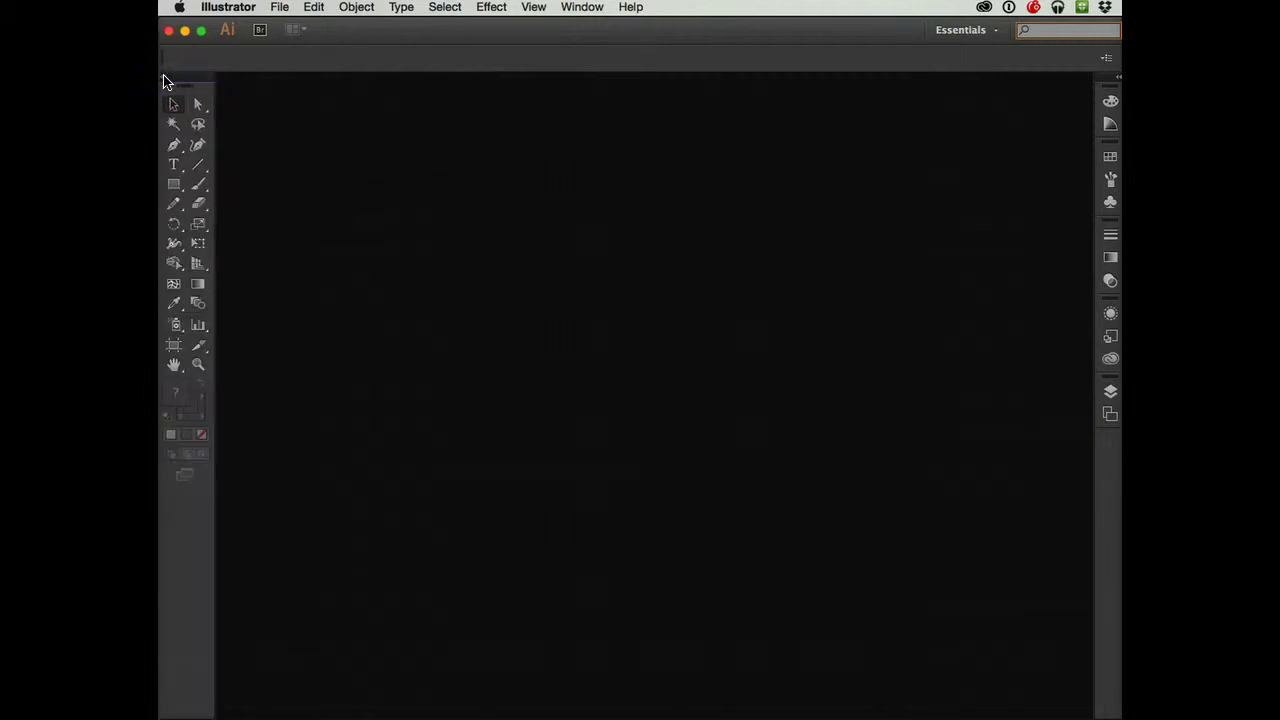
pyautogui.click(165, 80)
pyautogui.click(165, 80)
pyautogui.click(165, 80)
pyautogui.click(165, 80)
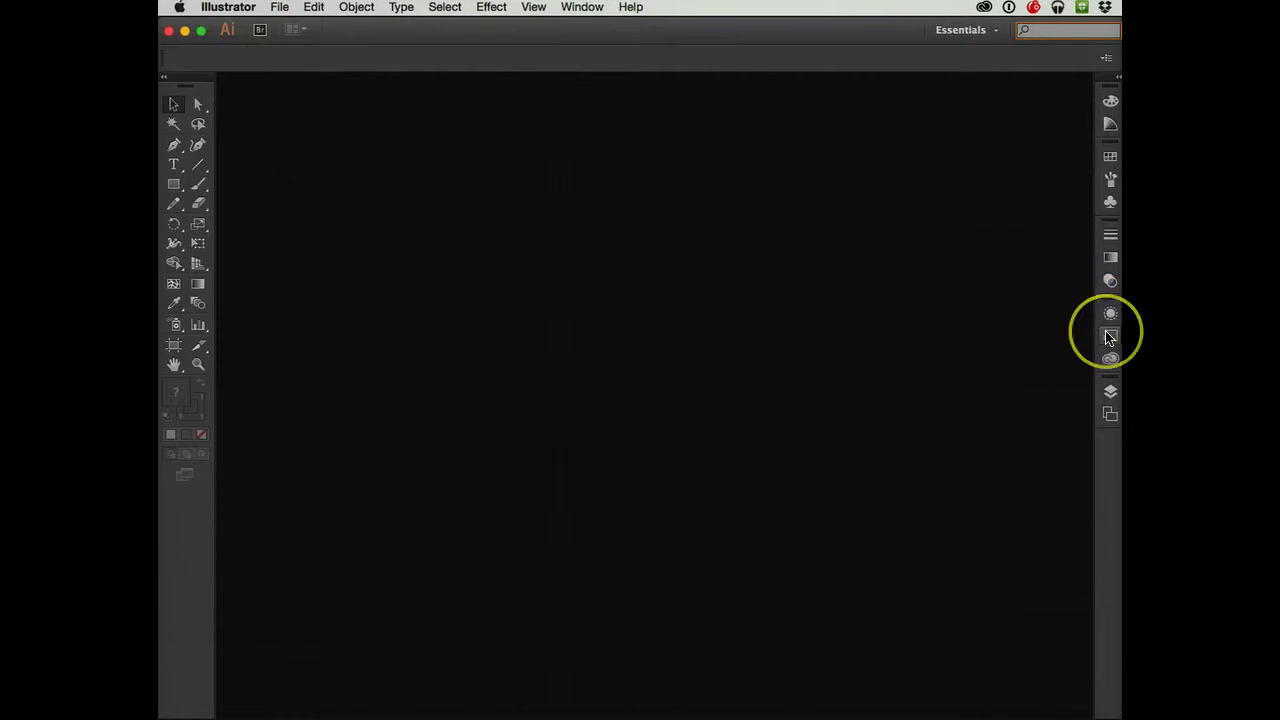
# - Expand the Layers panel and detach it from the Artboards group as a floating panel over the workspace
pyautogui.click(1109, 393)
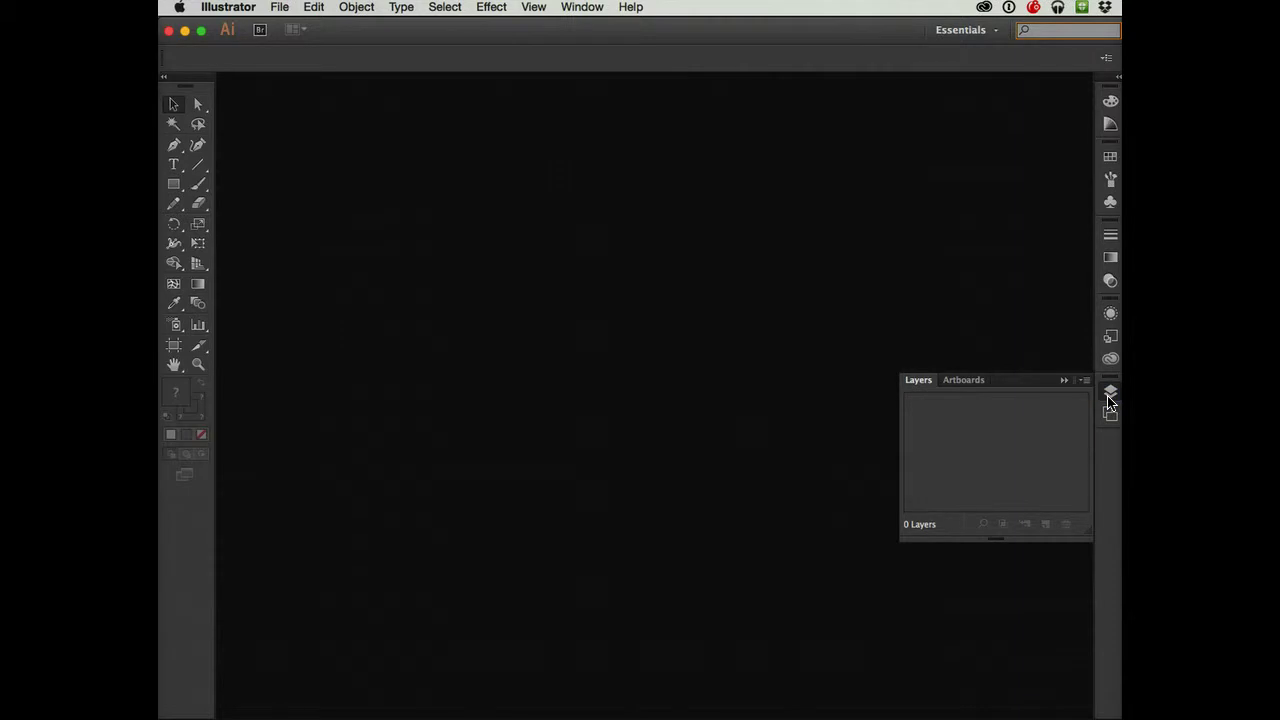
pyautogui.click(1109, 400)
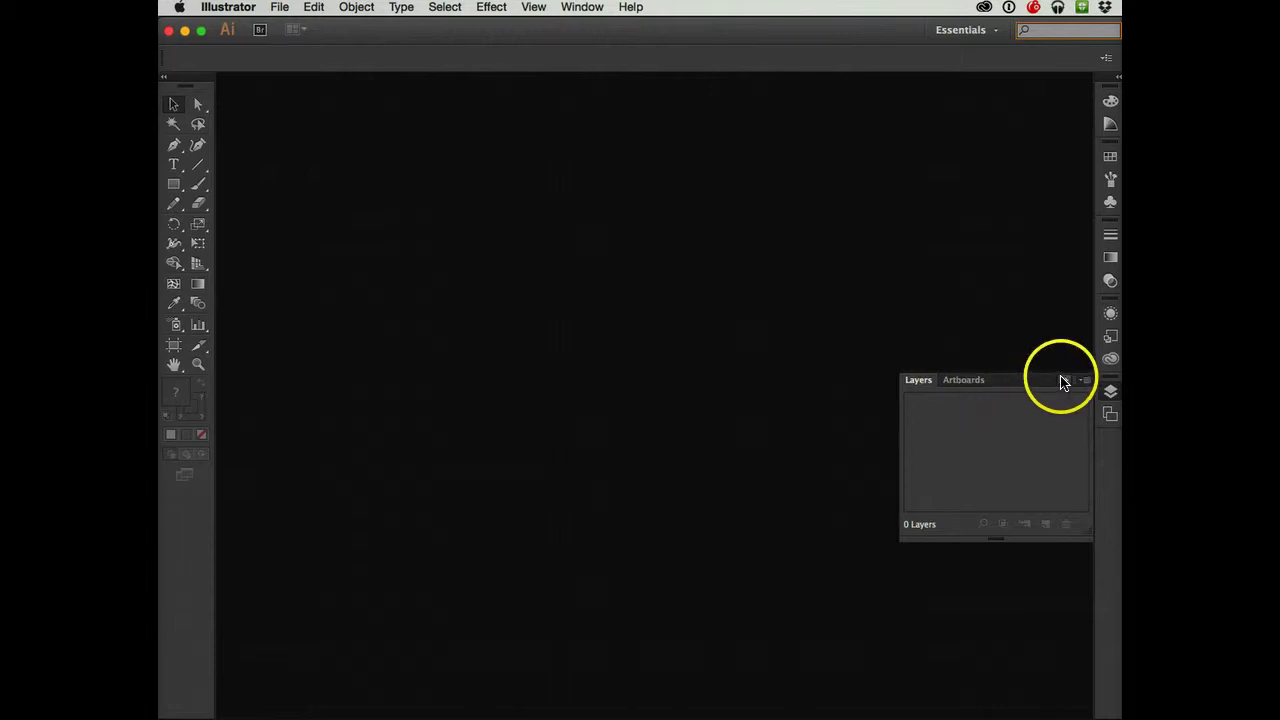
pyautogui.click(1086, 382)
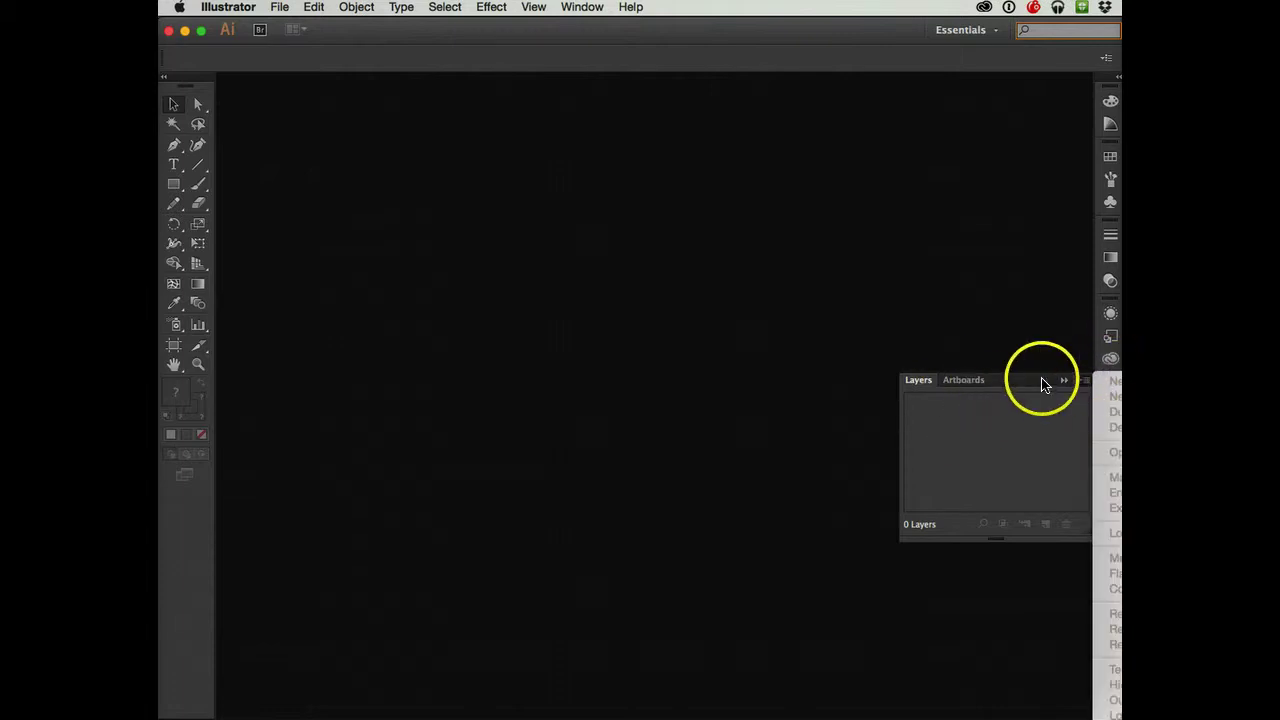
pyautogui.click(1042, 384)
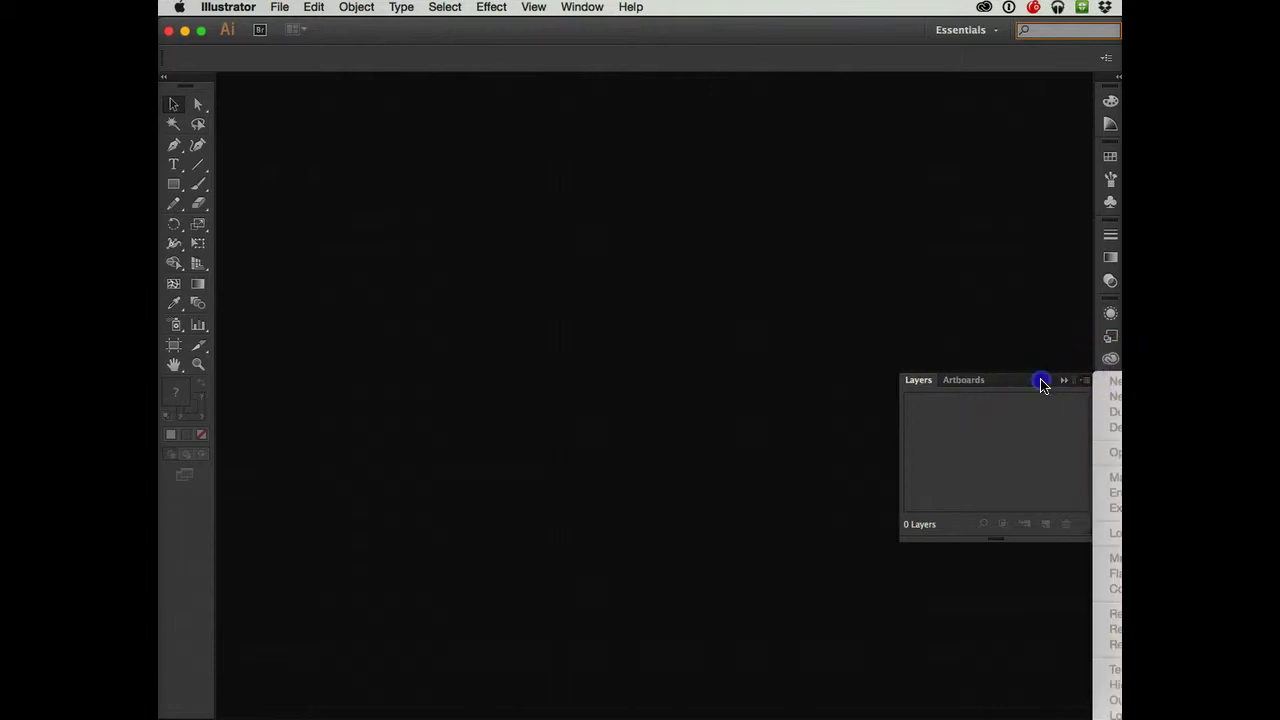
pyautogui.click(919, 383)
pyautogui.moveTo(919, 383); pyautogui.dragTo(640, 289)
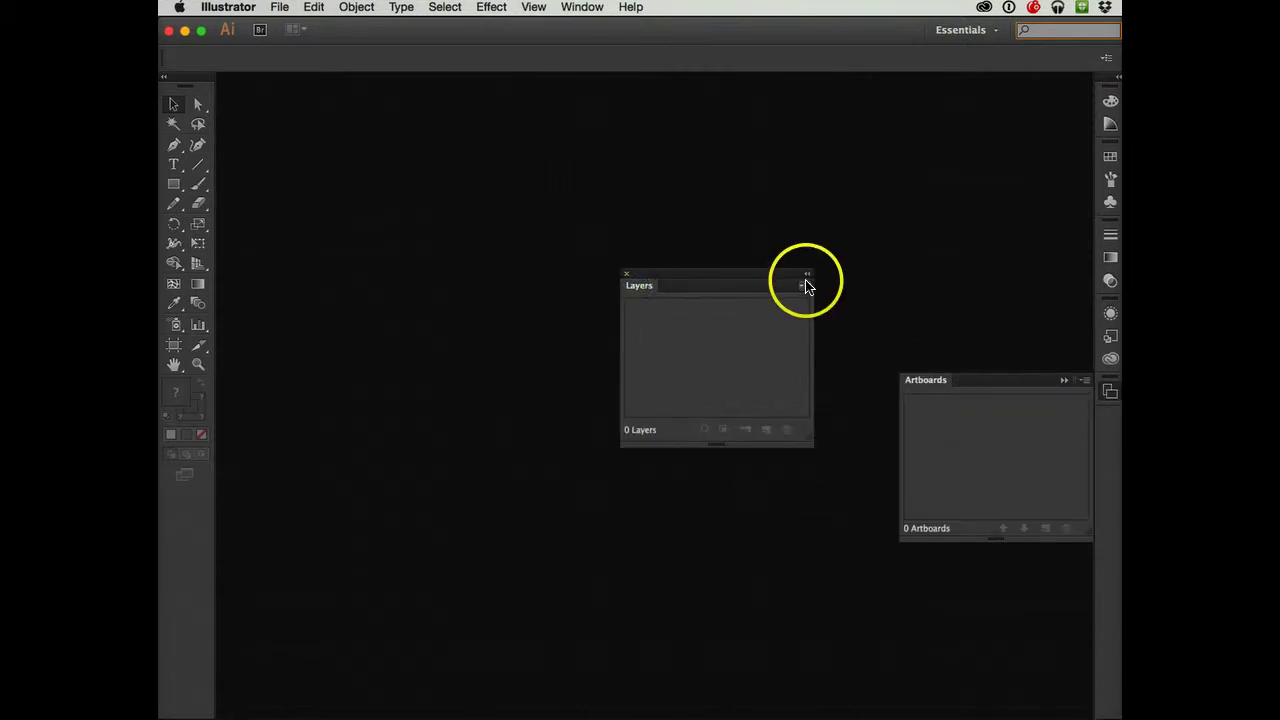
# - Look through the floating Layers panel's options menu and close it again
pyautogui.click(806, 287)
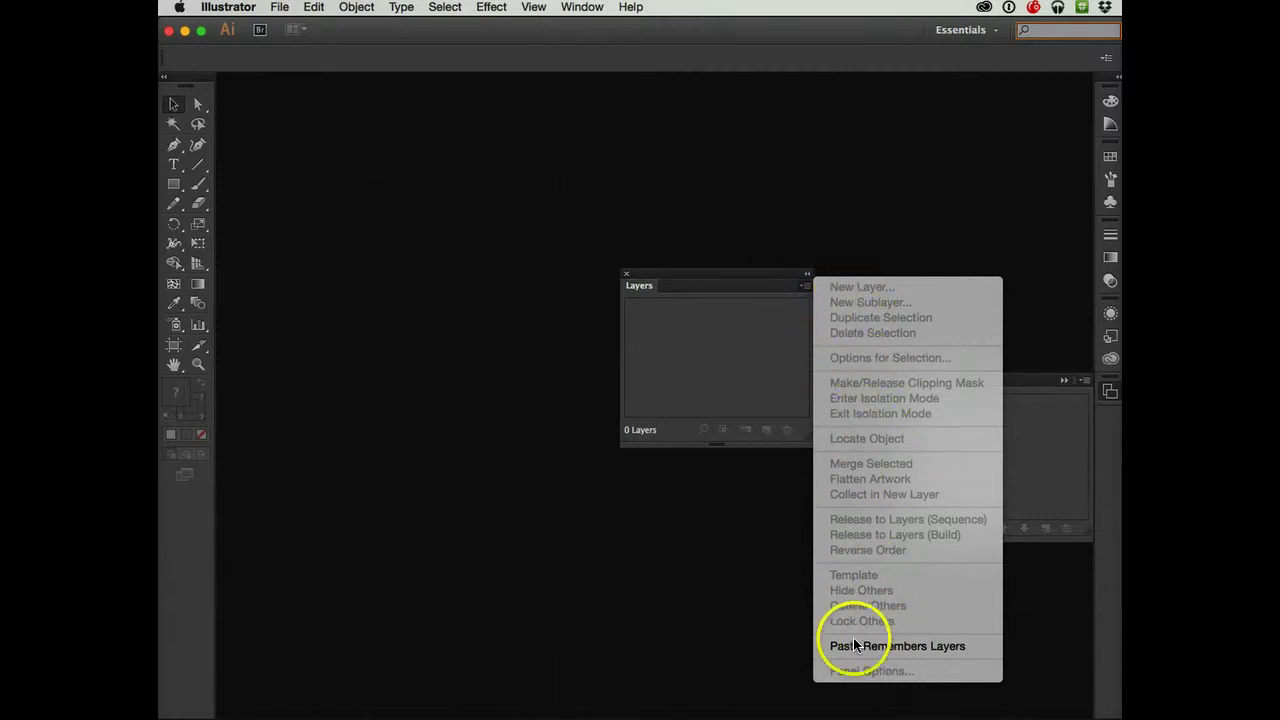
pyautogui.click(806, 289)
pyautogui.click(806, 289)
pyautogui.click(806, 289)
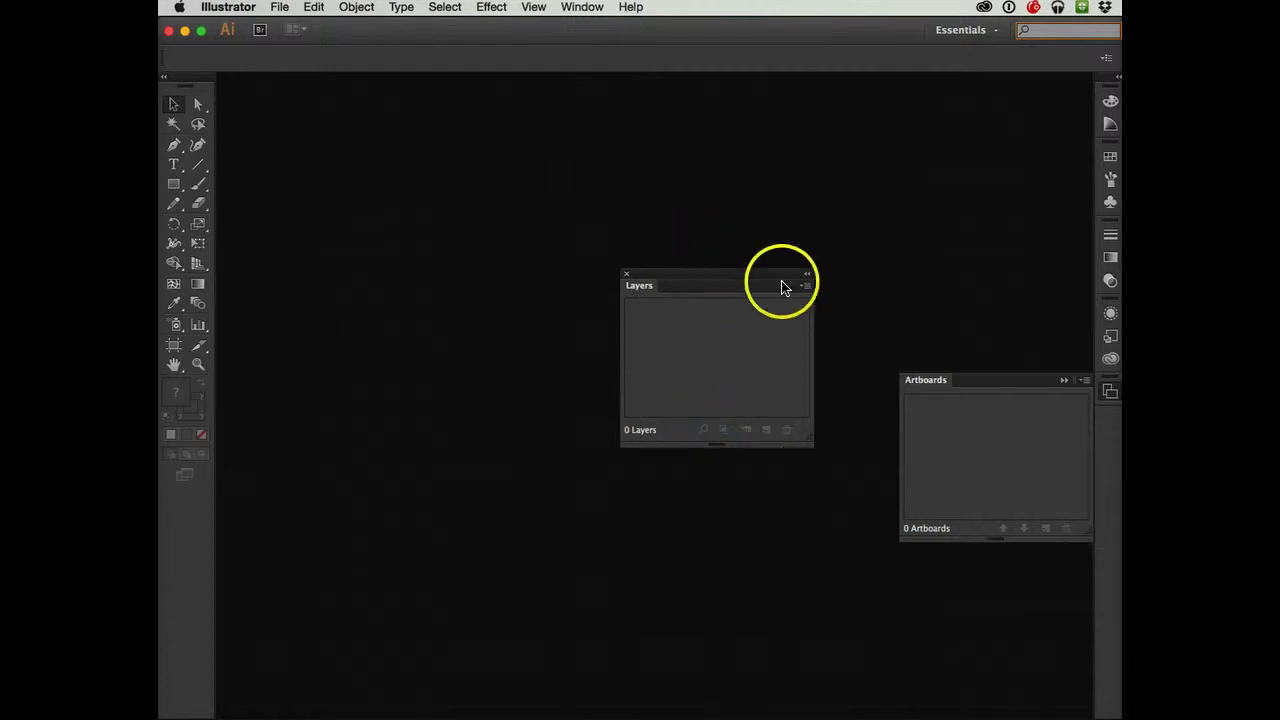
# - Collapse the floating Layers panel, dock it back in the Artboards group as the first tab and collapse the group
pyautogui.click(806, 274)
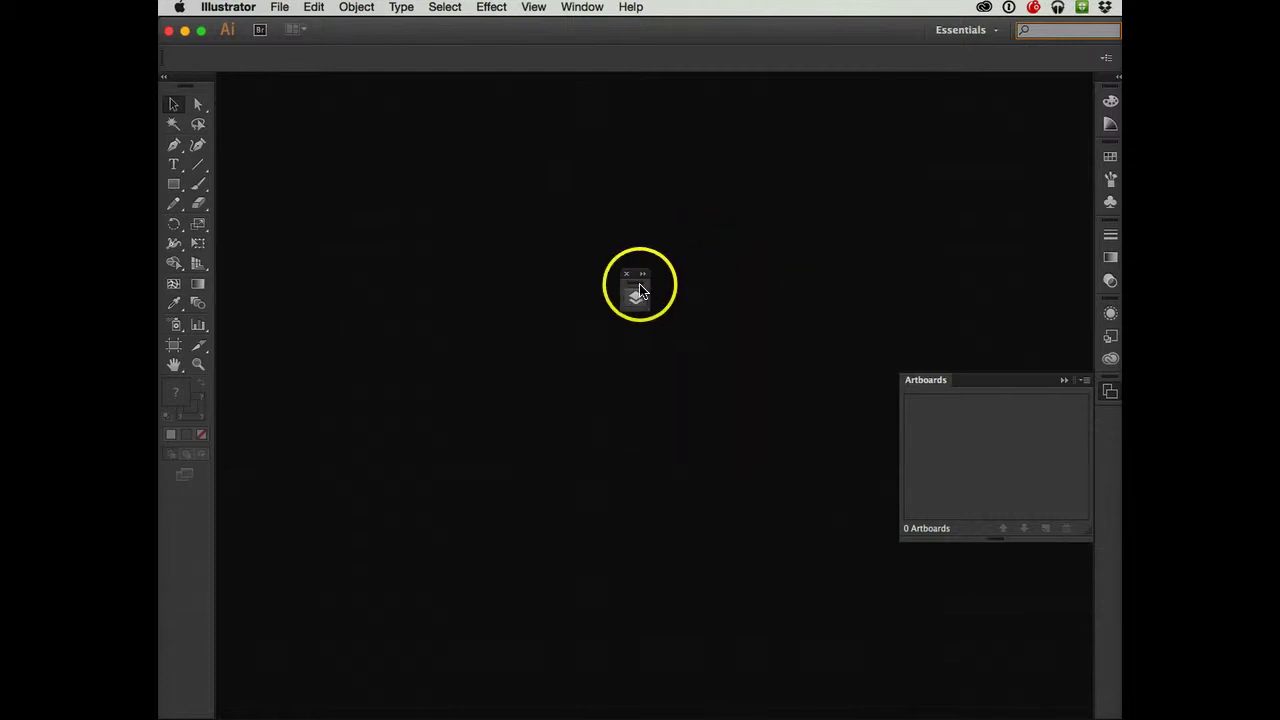
pyautogui.moveTo(638, 285); pyautogui.dragTo(992, 388)
pyautogui.click(937, 381)
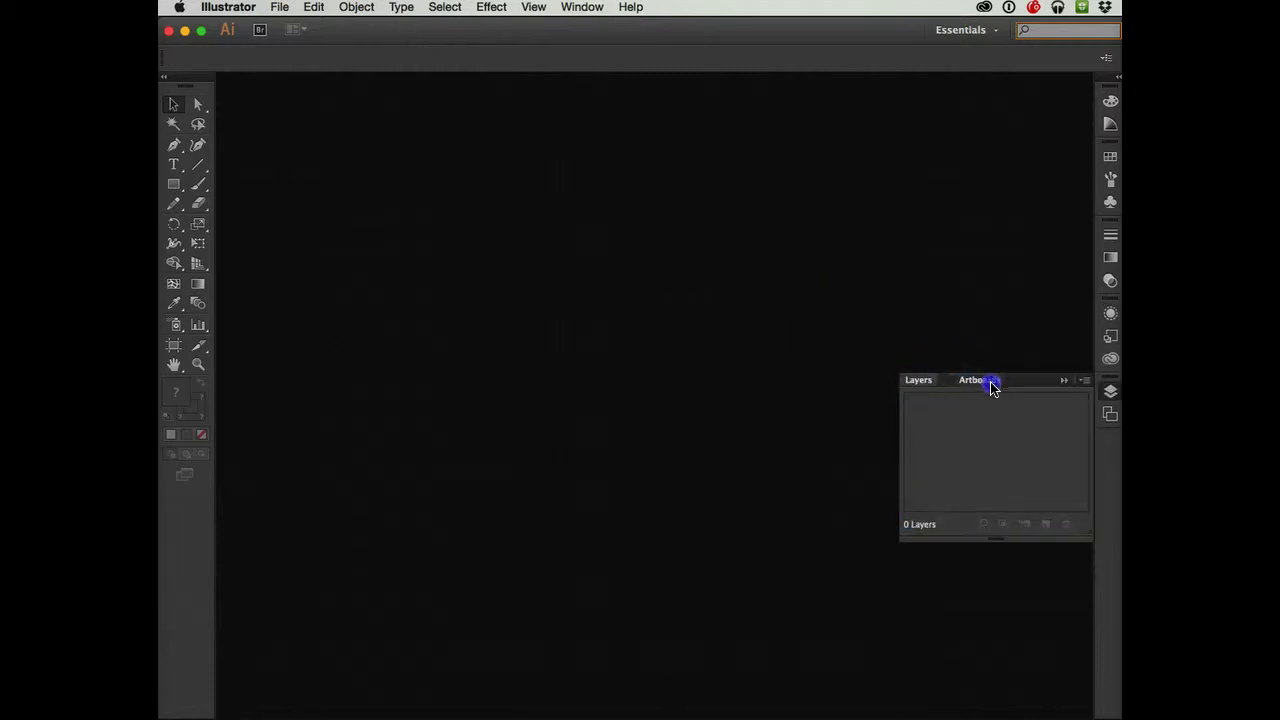
pyautogui.click(1063, 382)
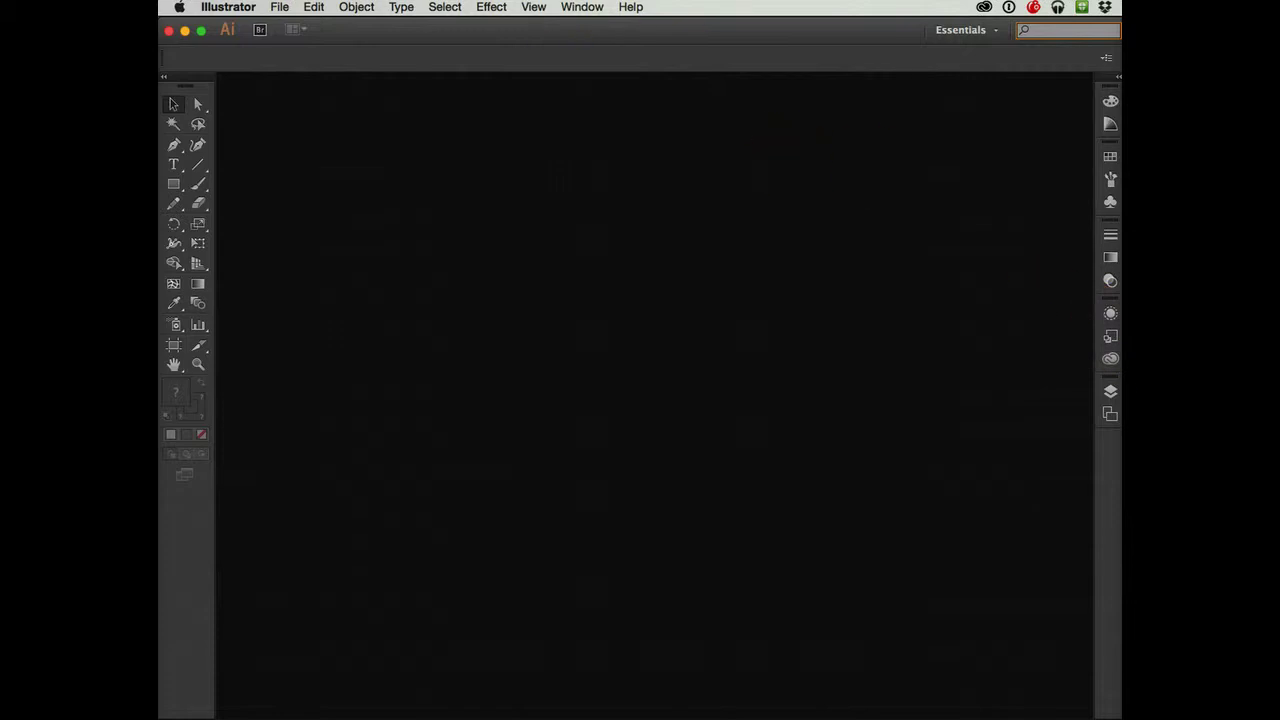
# - Display the Character panel and view the Paragraph, Character and OpenType panels in its group, ending on OpenType
pyautogui.click(577, 8)
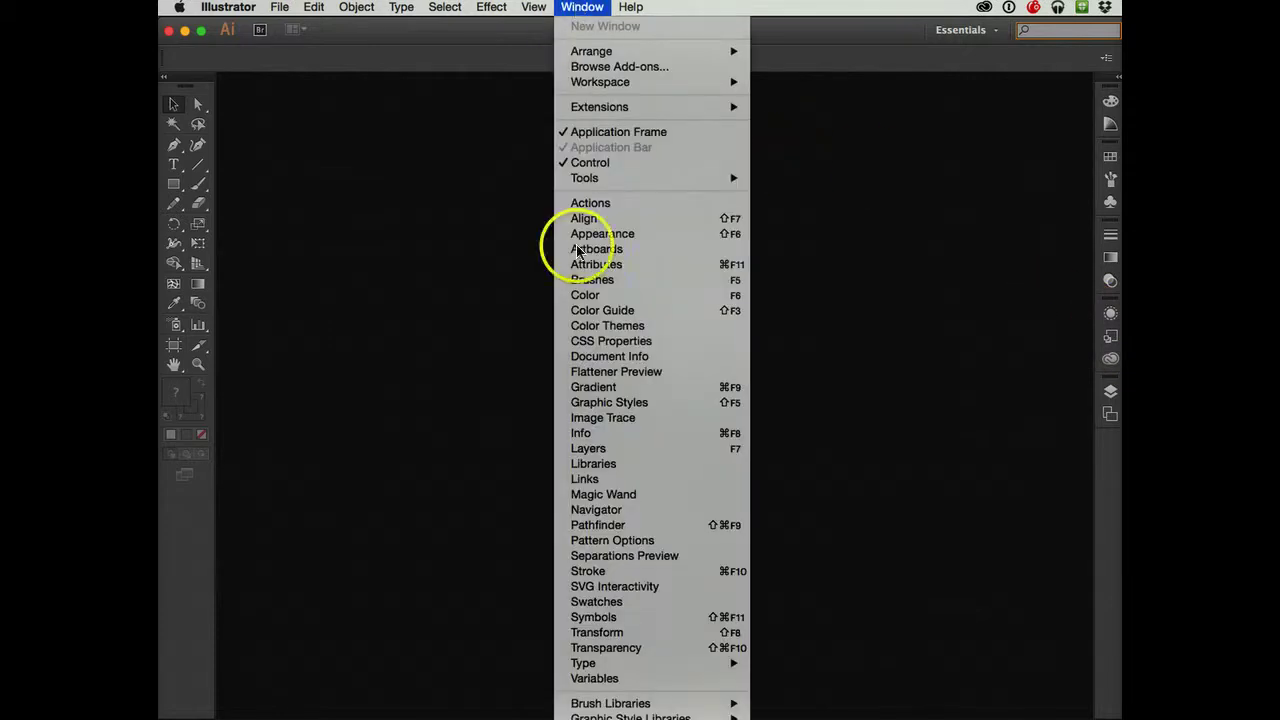
pyautogui.moveTo(597, 668)
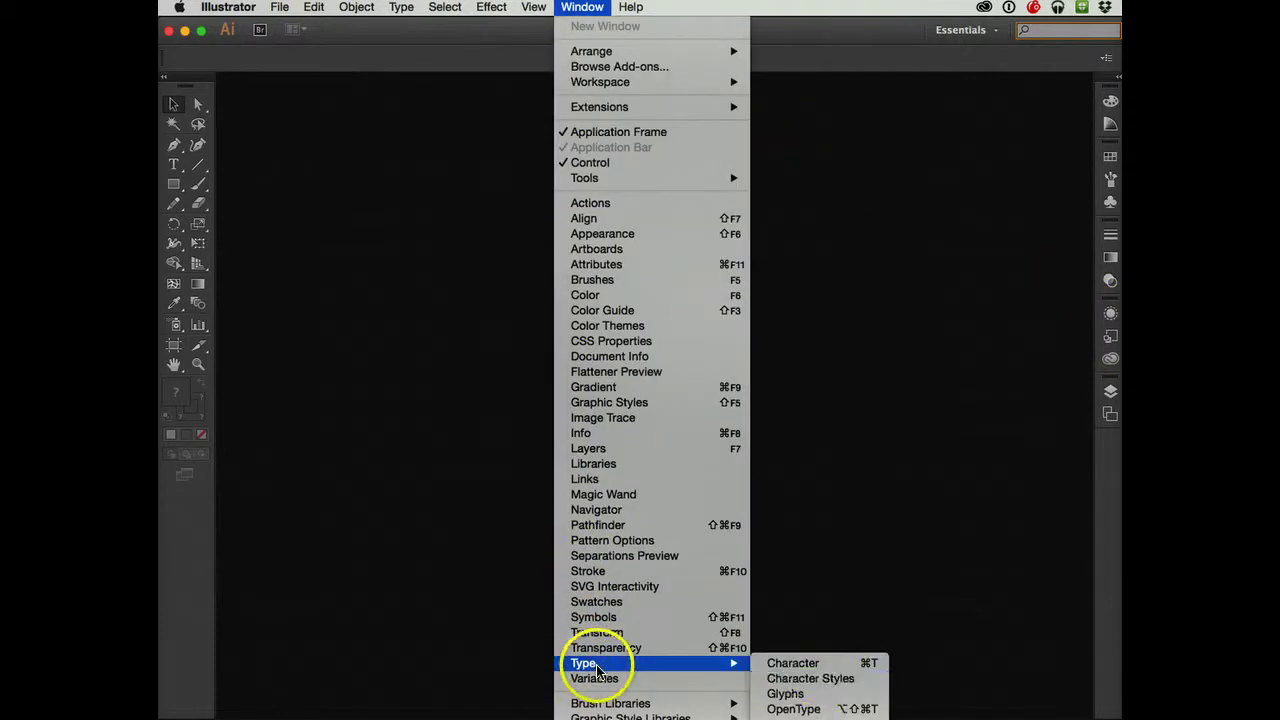
pyautogui.click(817, 668)
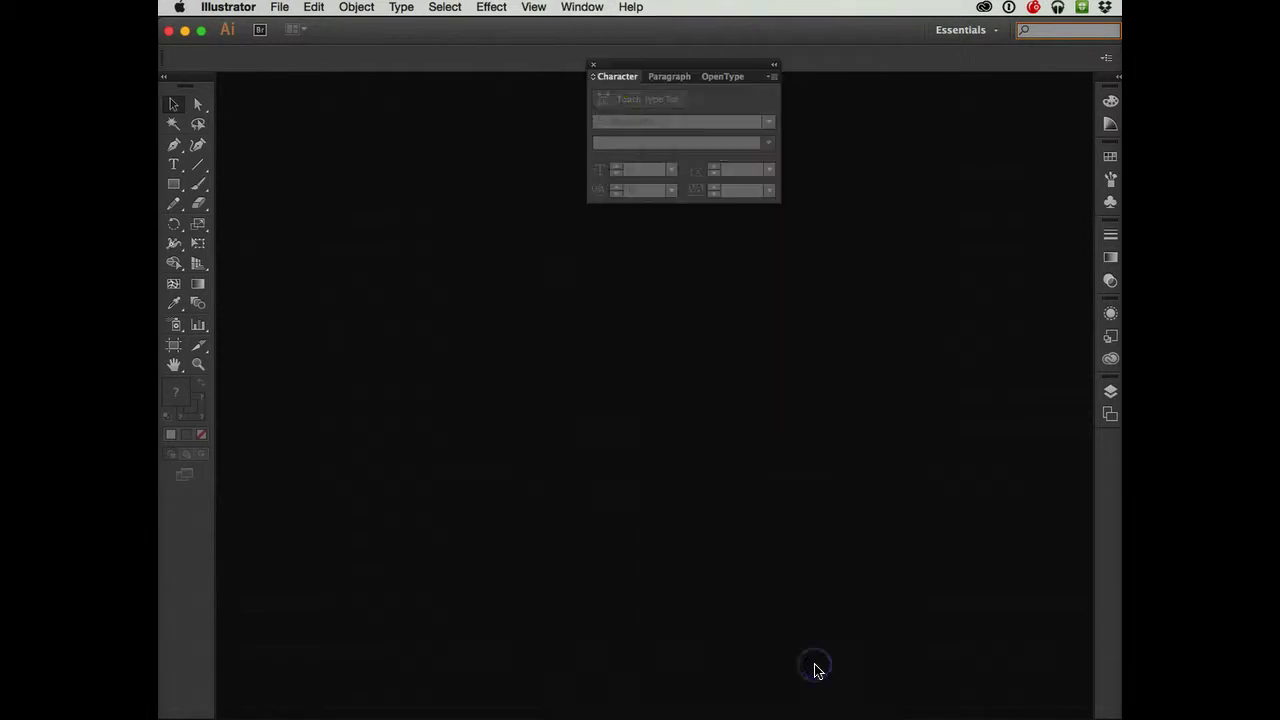
pyautogui.click(655, 79)
pyautogui.click(621, 78)
pyautogui.click(707, 81)
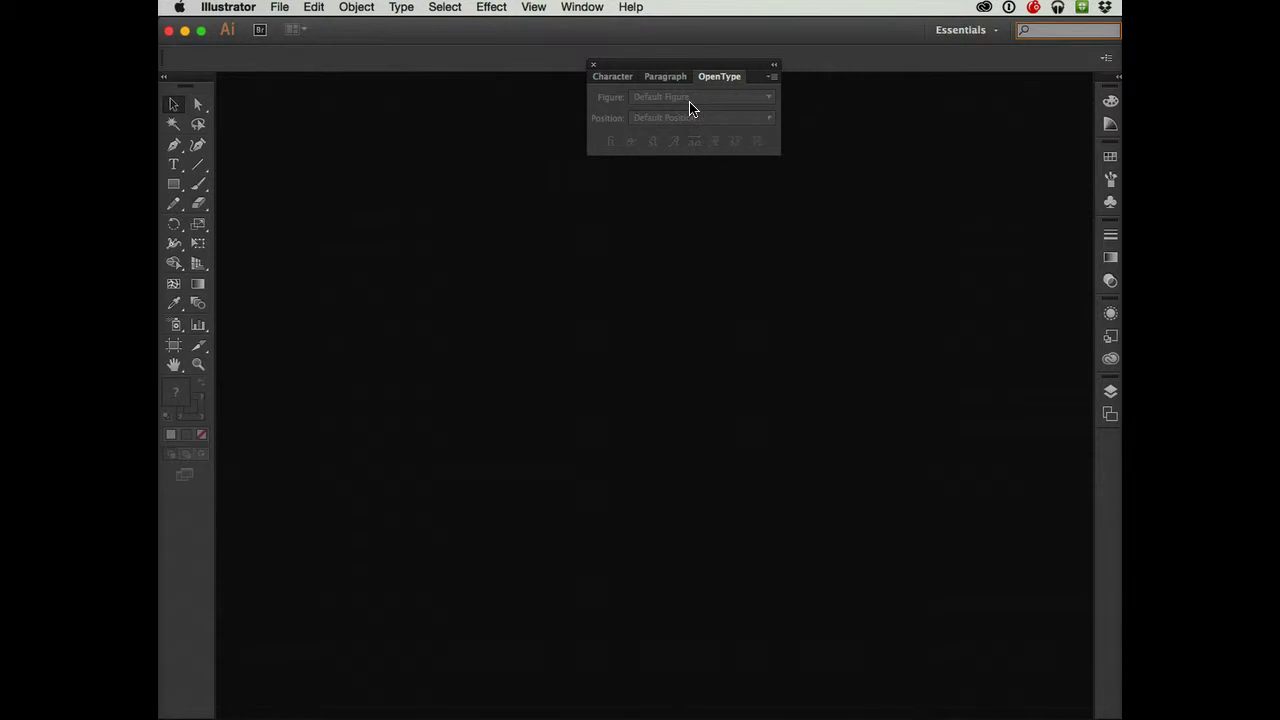
# - Look through the OpenType panel's options menu and close it again
pyautogui.click(770, 77)
pyautogui.click(772, 80)
pyautogui.click(771, 79)
pyautogui.click(770, 79)
pyautogui.click(766, 82)
pyautogui.click(766, 82)
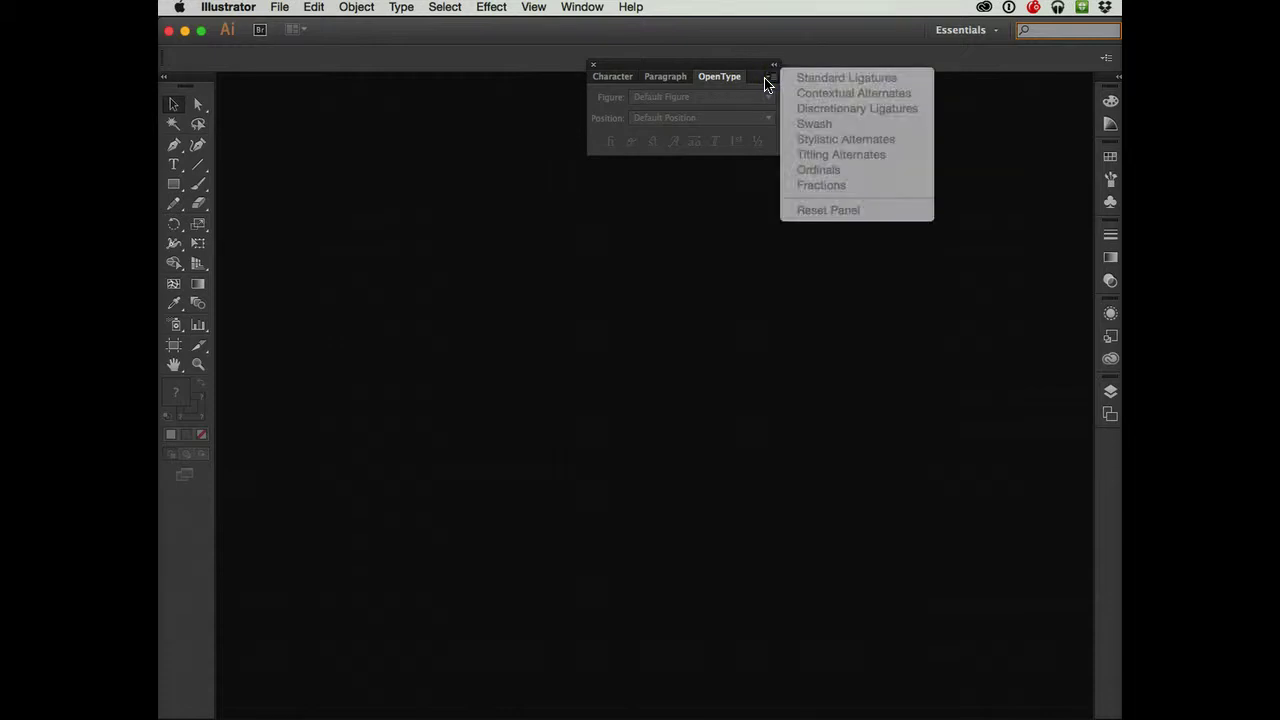
pyautogui.click(766, 82)
# - Collapse the Character, Paragraph and OpenType group to icons and dock it between the Libraries and Layers panels
pyautogui.click(773, 66)
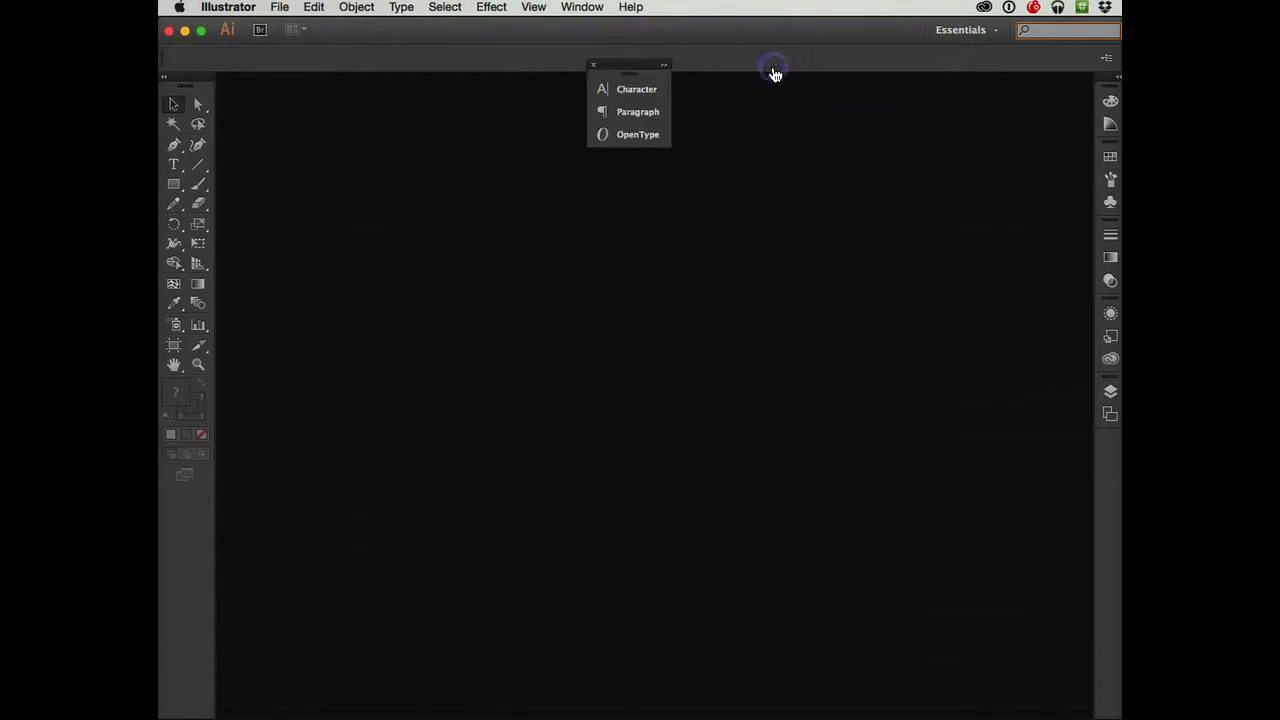
pyautogui.moveTo(628, 78); pyautogui.dragTo(1108, 378)
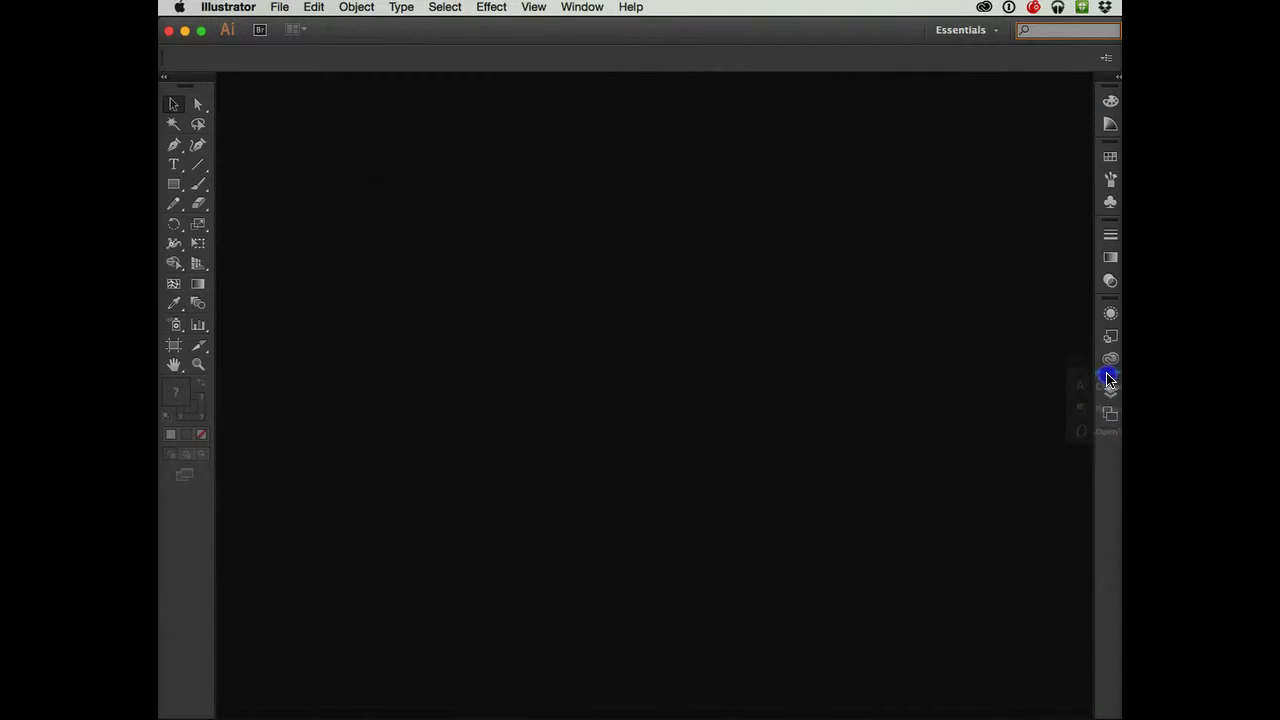
pyautogui.moveTo(1108, 378); pyautogui.dragTo(1110, 380)
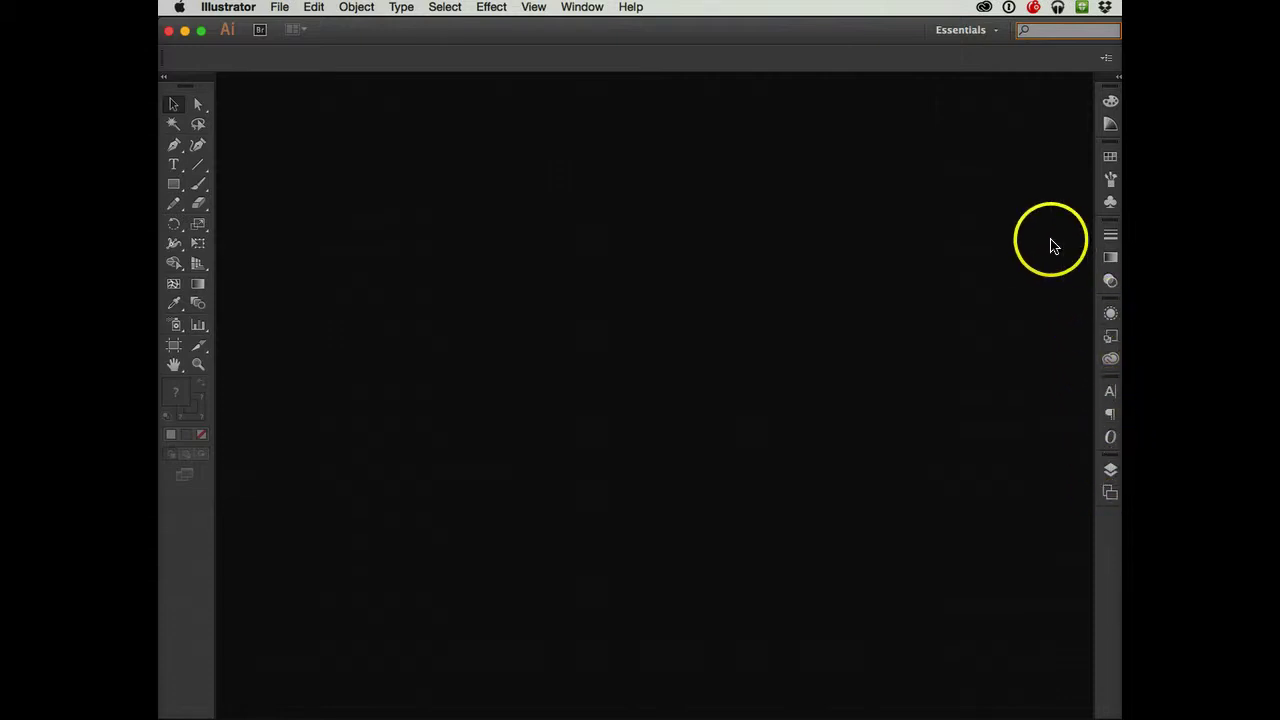
# - Save the current panel layout as a new workspace, naming it with the owner's first name followed by "workspace"
pyautogui.click(997, 37)
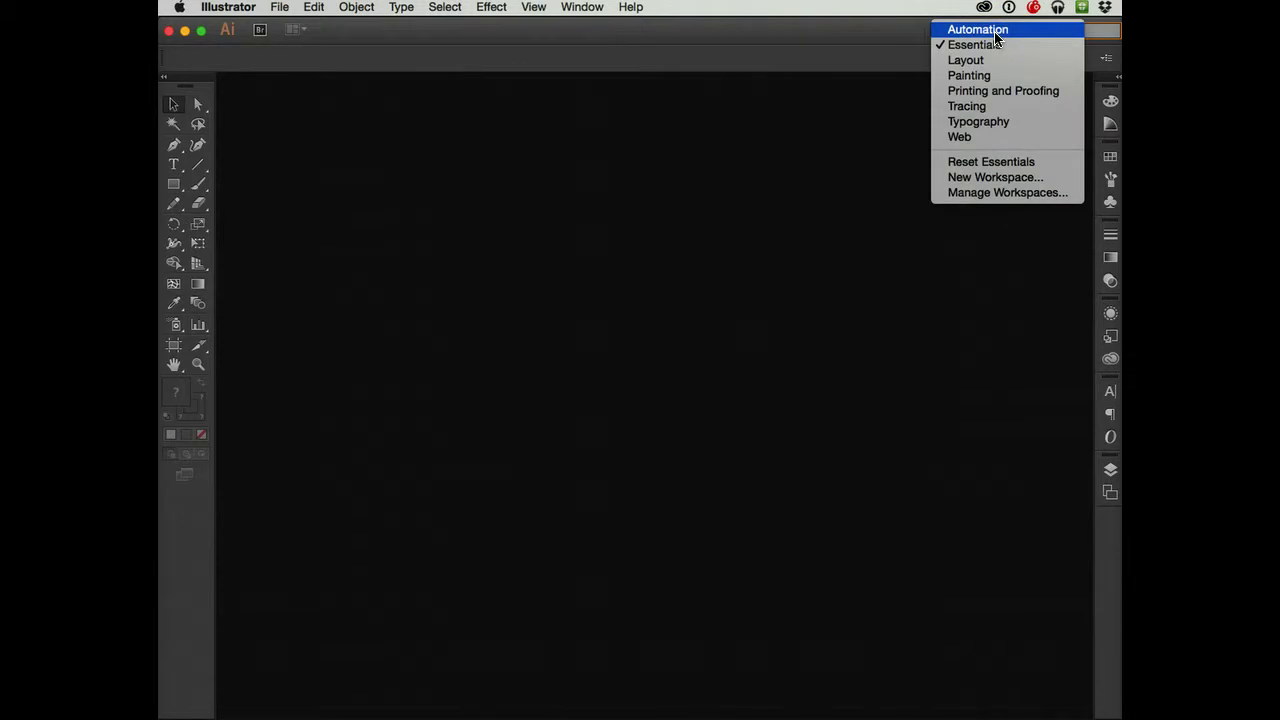
pyautogui.click(997, 177)
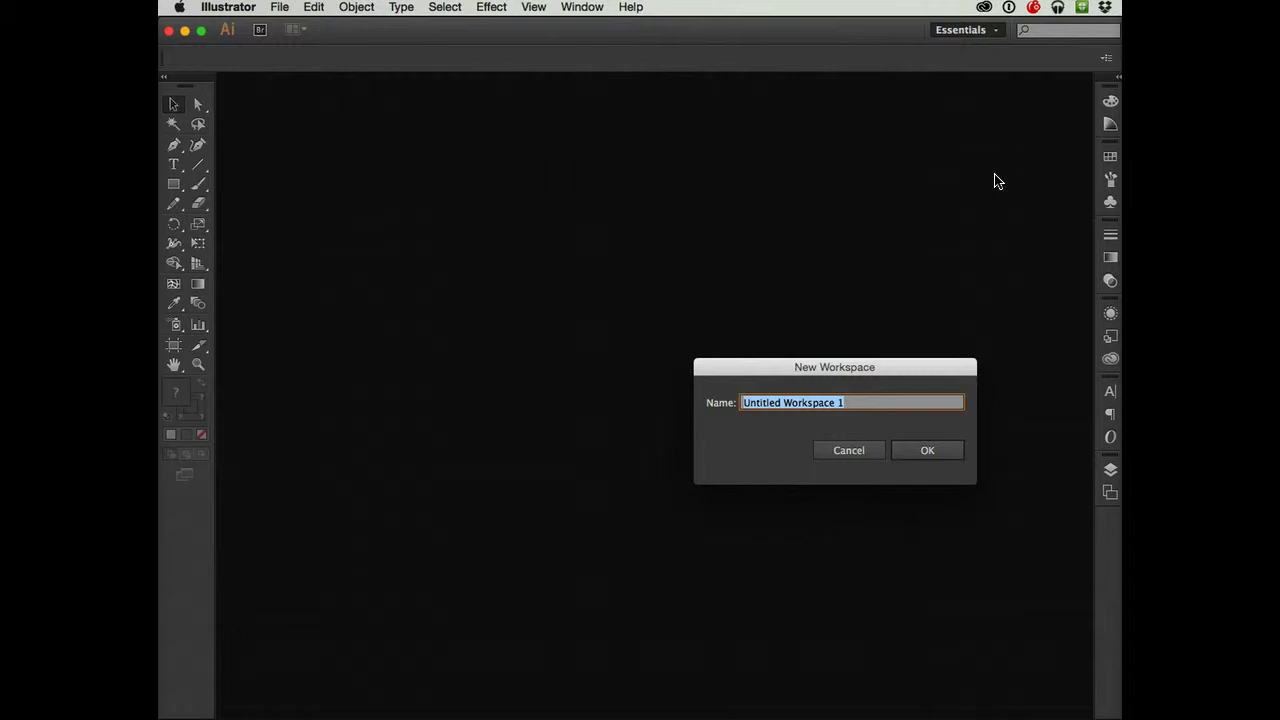
pyautogui.write("bill's")
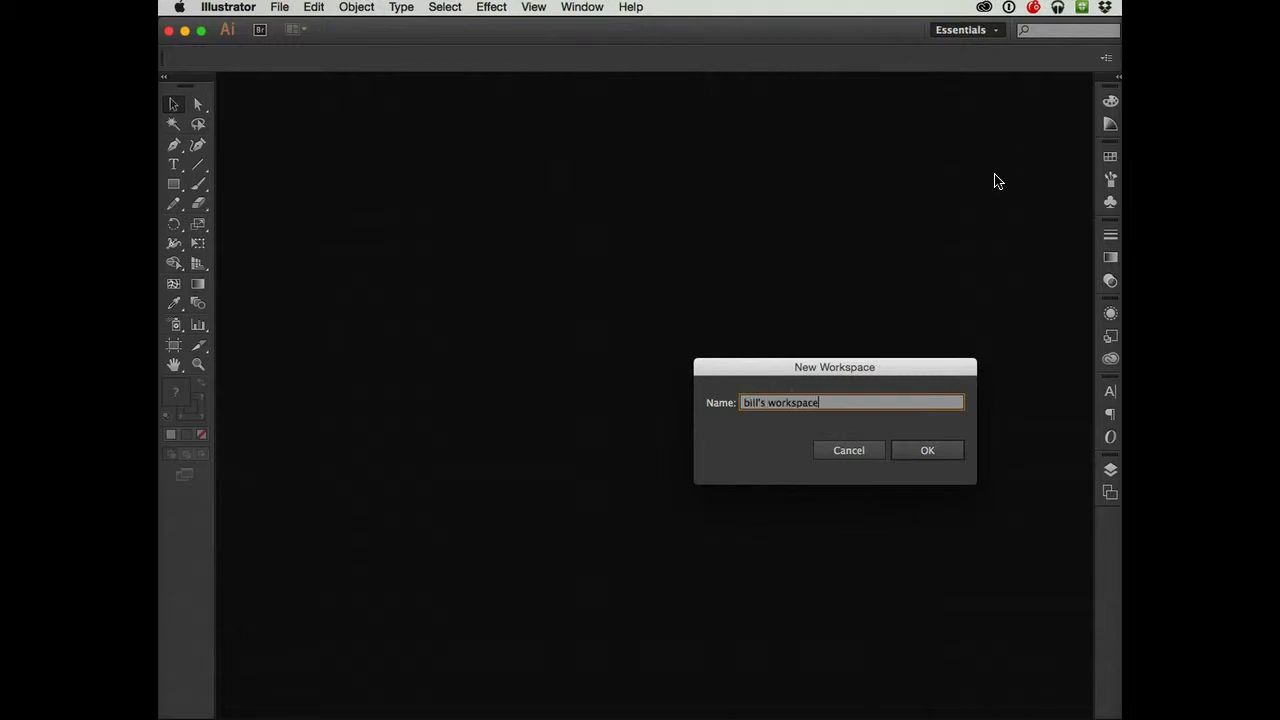
pyautogui.click(927, 452)
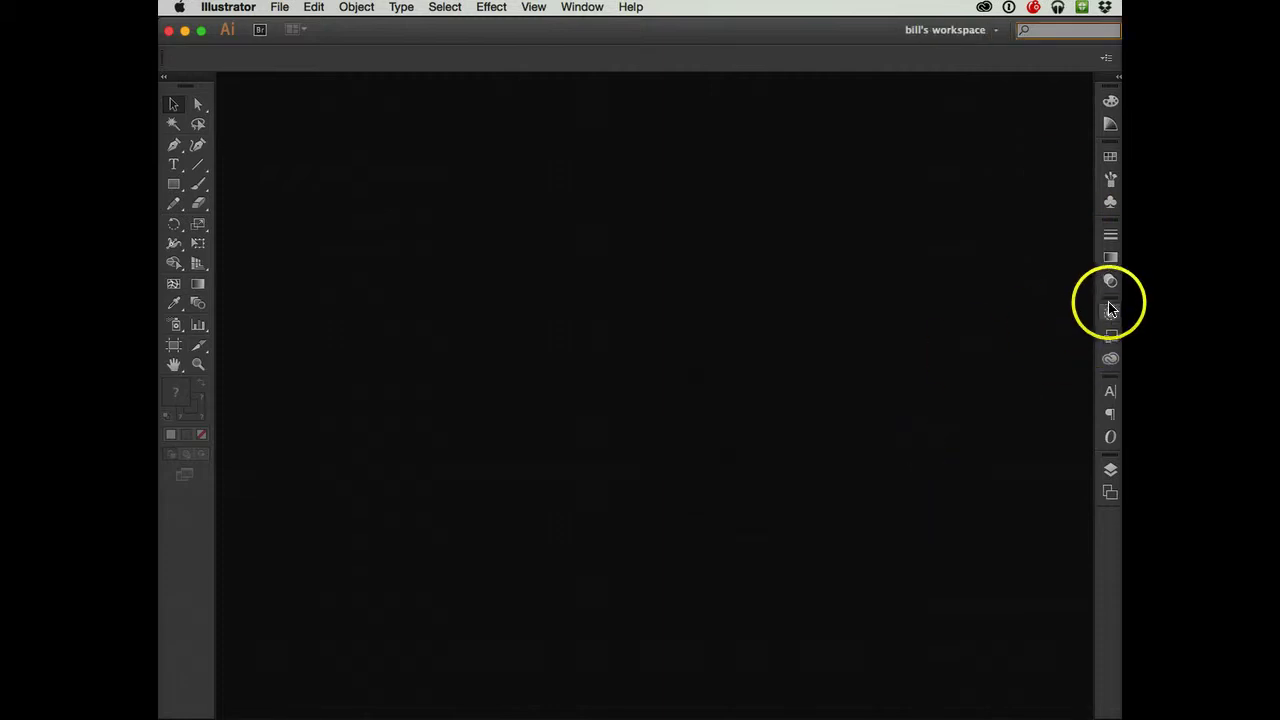
# - Pull the Appearance, Graphic Styles, Libraries, Stroke and Swatches panels out of the dock as separate floating icons
pyautogui.moveTo(1111, 297); pyautogui.dragTo(578, 297)
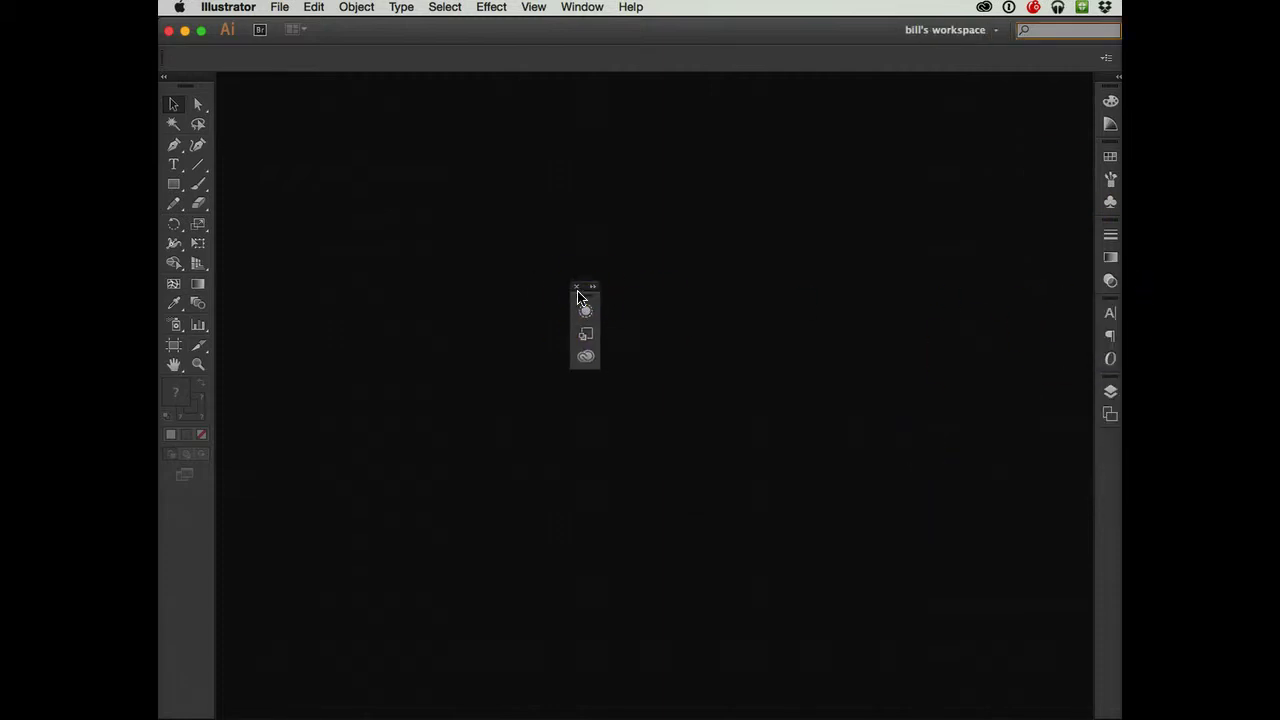
pyautogui.click(586, 310)
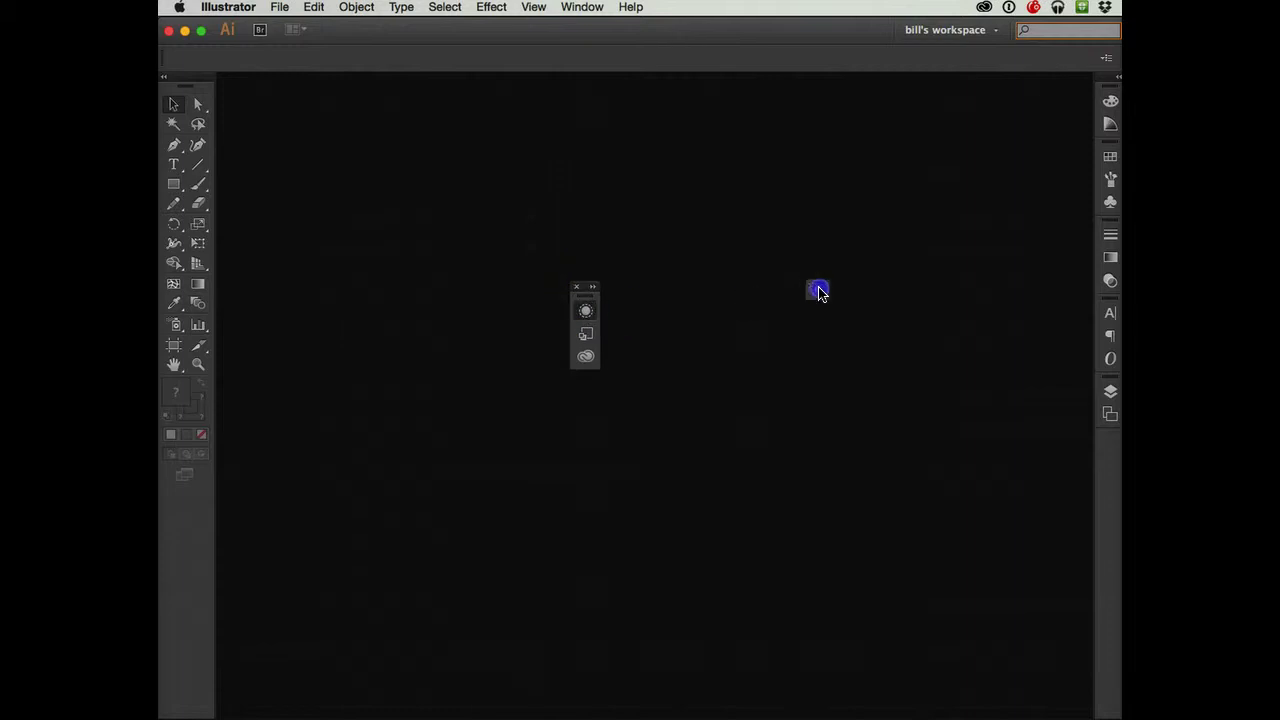
pyautogui.moveTo(818, 292); pyautogui.dragTo(818, 290)
pyautogui.moveTo(585, 335); pyautogui.dragTo(781, 508)
pyautogui.moveTo(1108, 231); pyautogui.dragTo(851, 153)
pyautogui.moveTo(1110, 156); pyautogui.dragTo(930, 189)
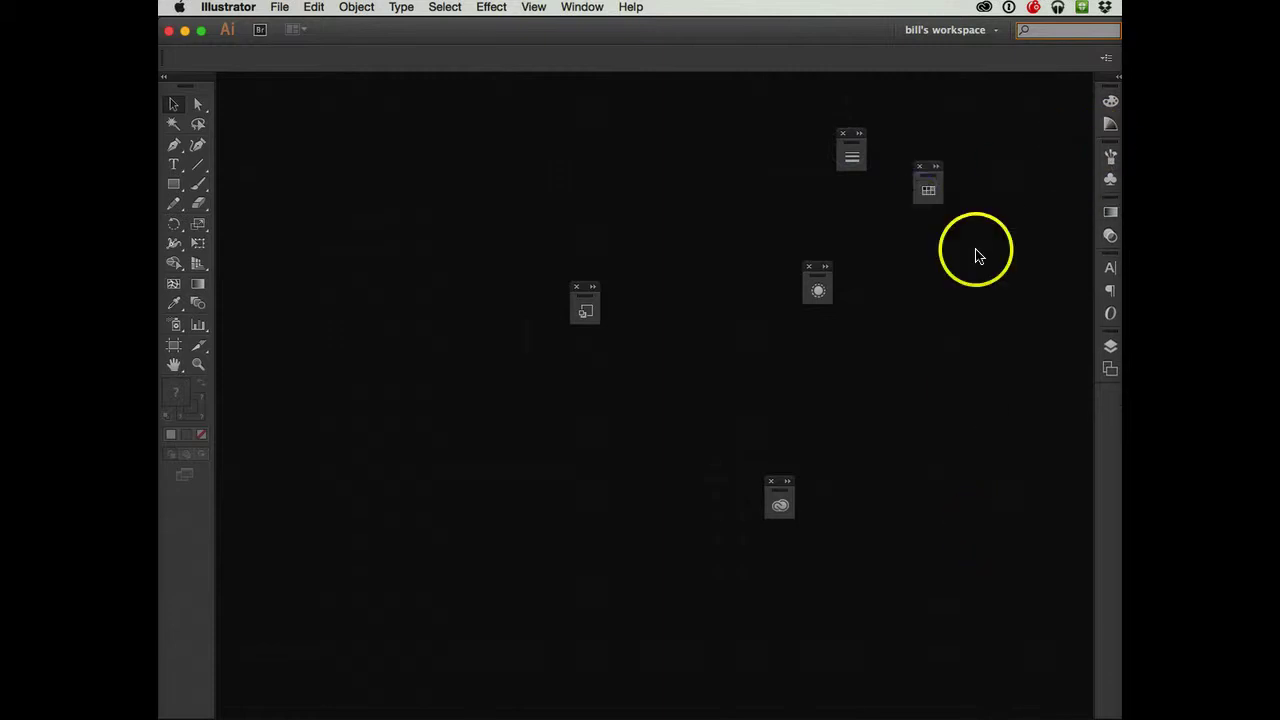
# - Reset the current custom workspace so the floating panels return to their saved docked positions
pyautogui.click(997, 38)
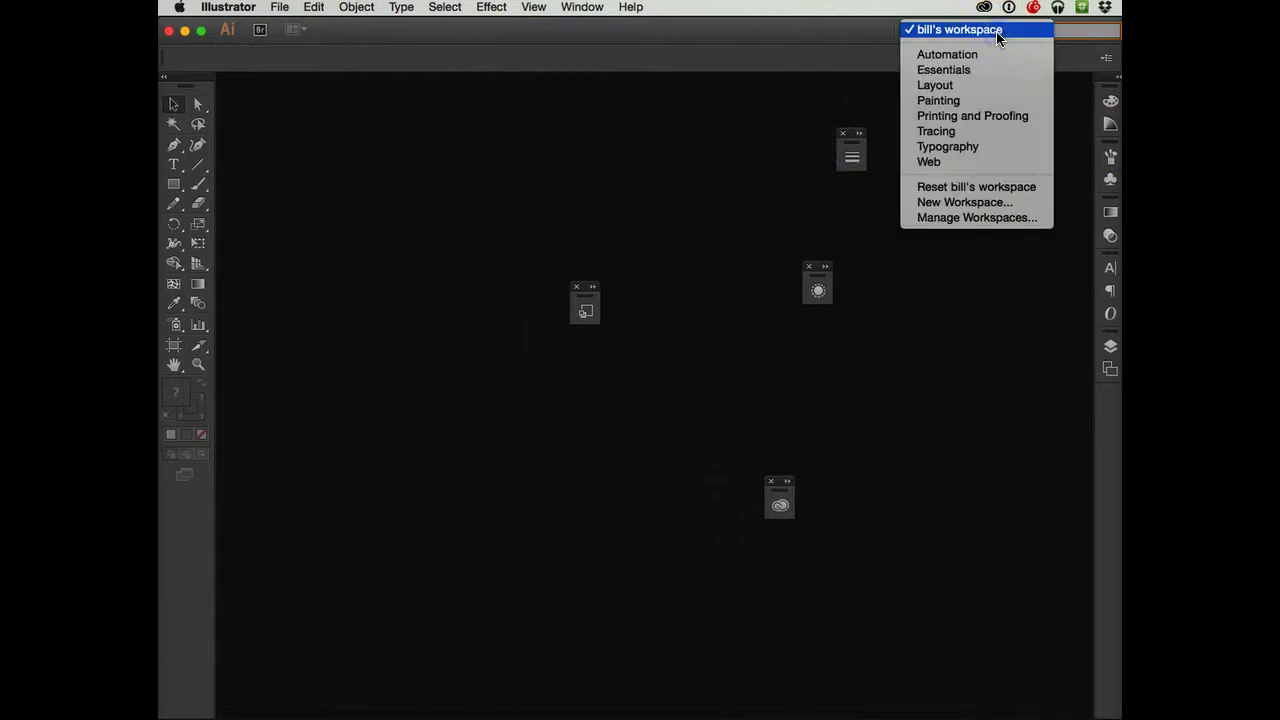
pyautogui.click(980, 189)
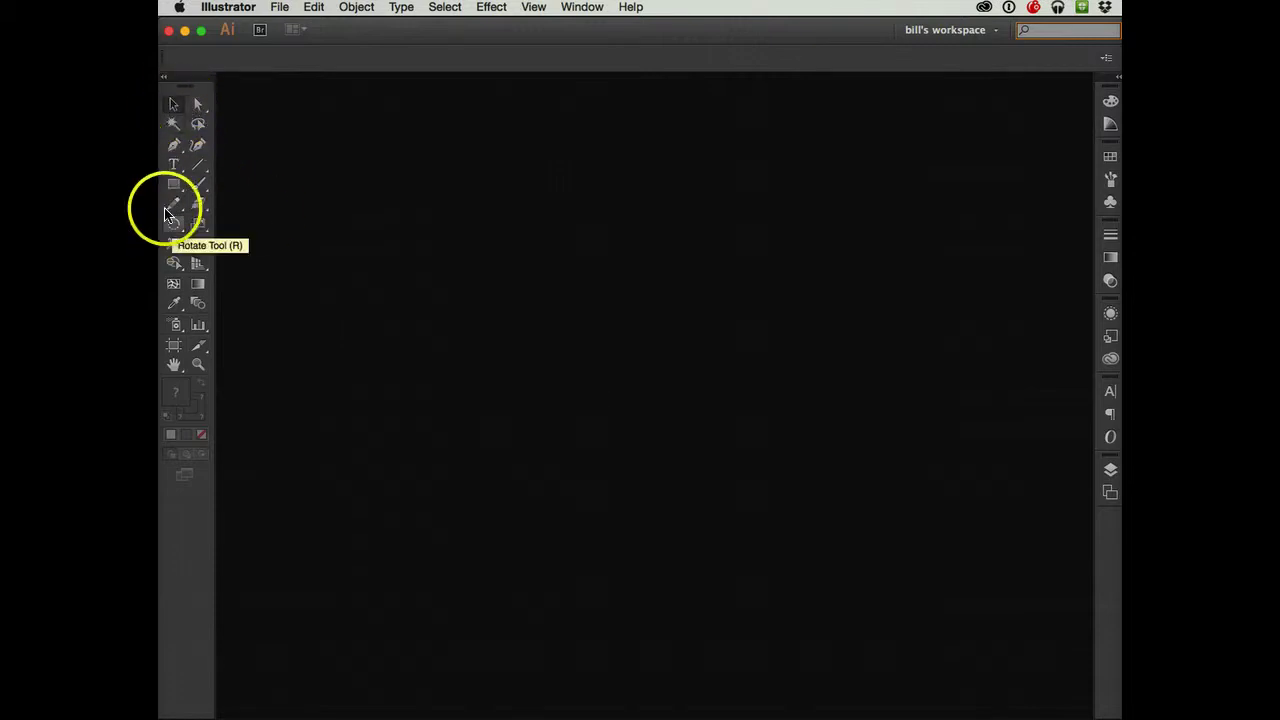
# - Examine the Selection and Direct Selection tools and compare their names and shortcut letters
pyautogui.click(172, 110)
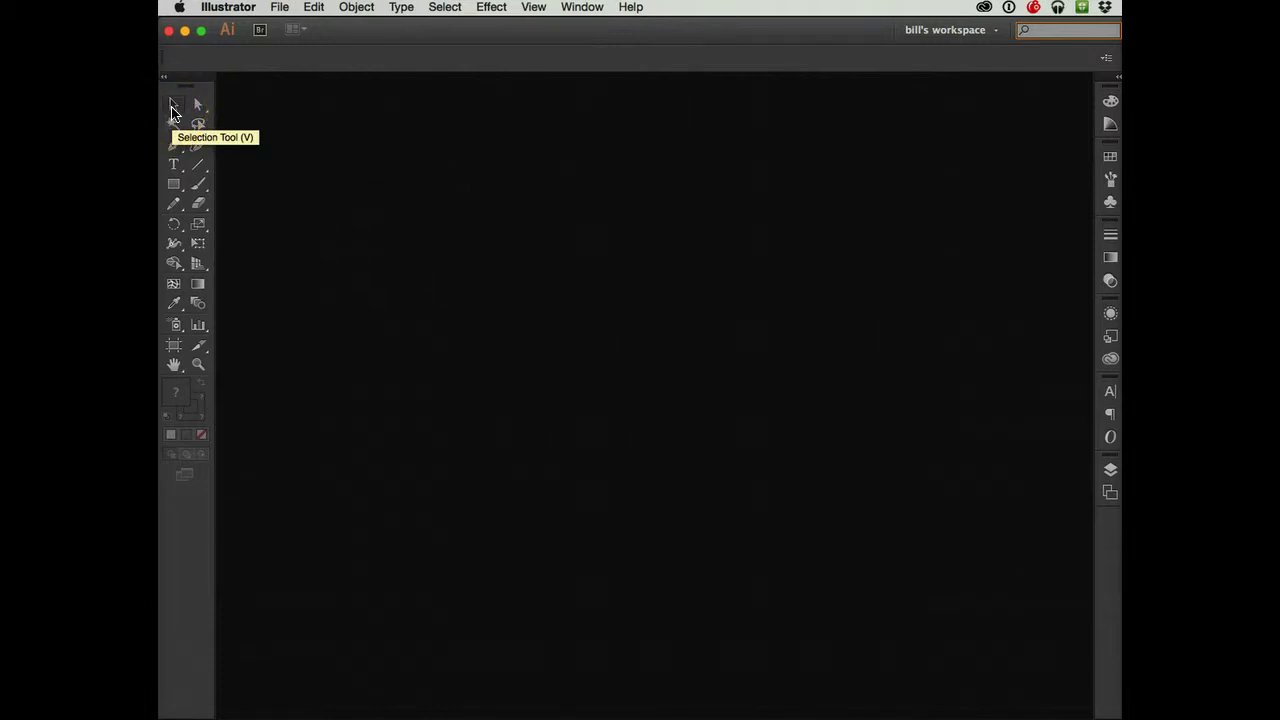
pyautogui.click(188, 108)
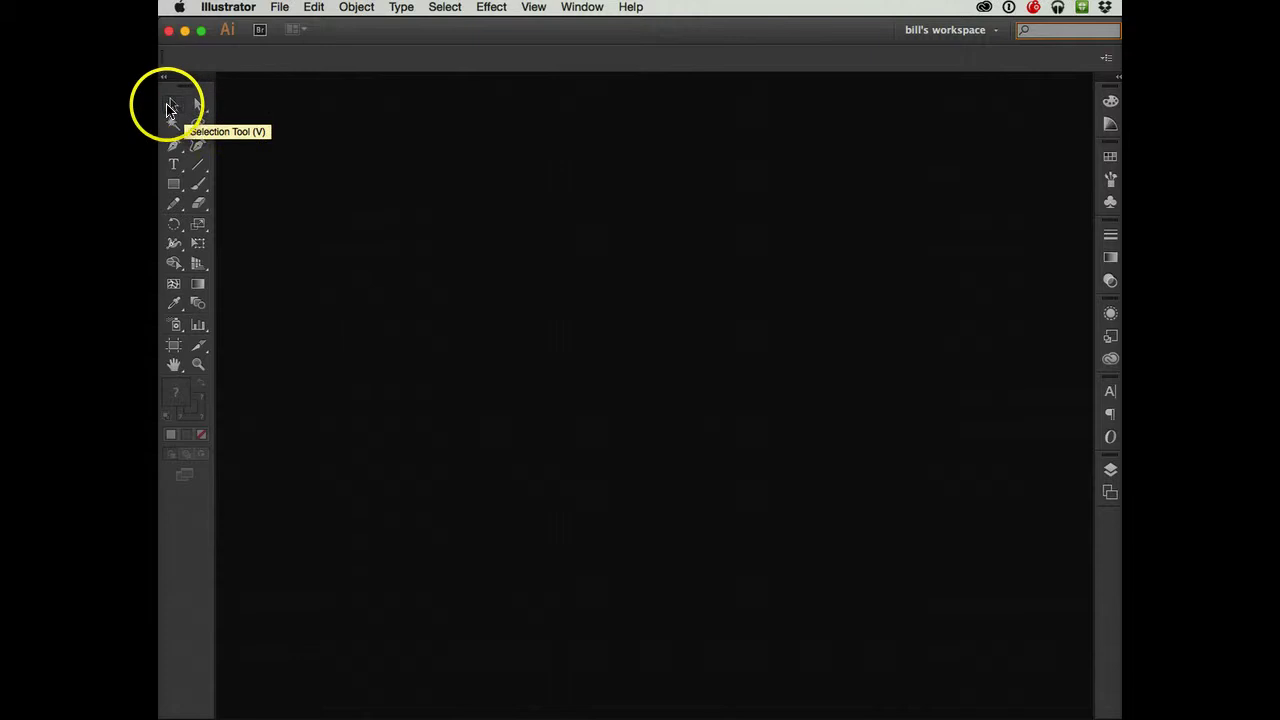
pyautogui.click(171, 108)
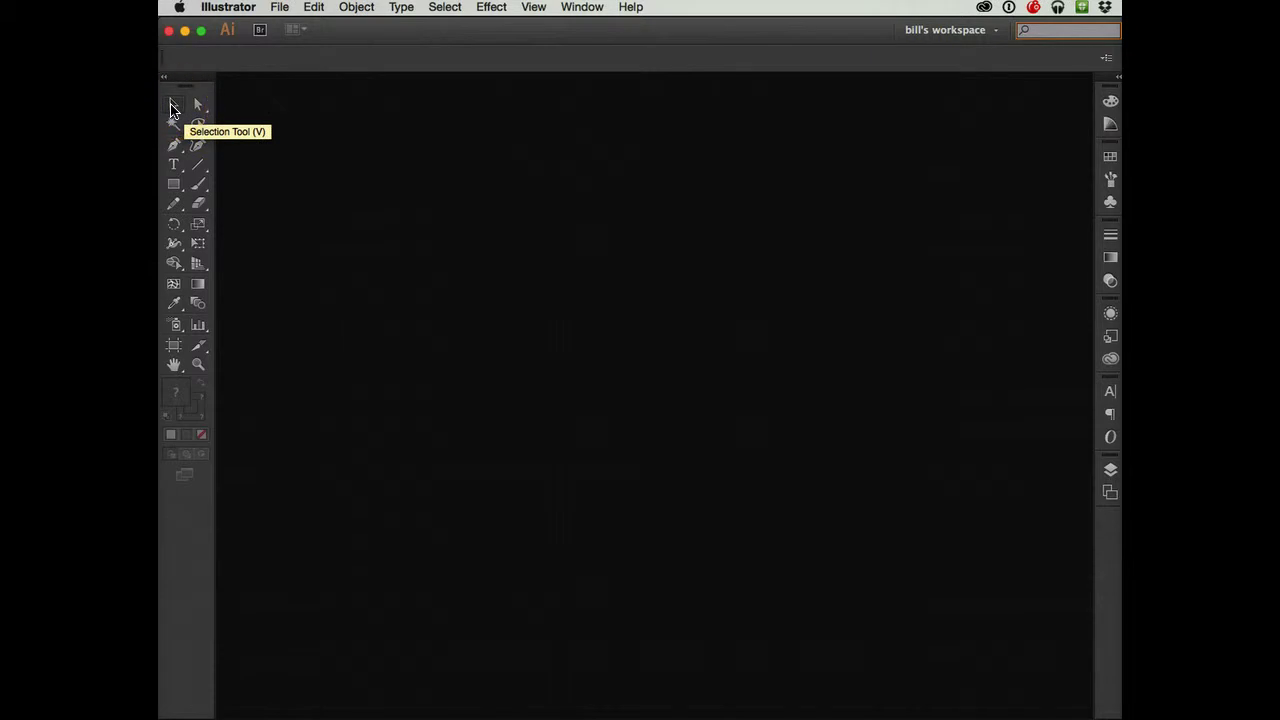
pyautogui.click(193, 106)
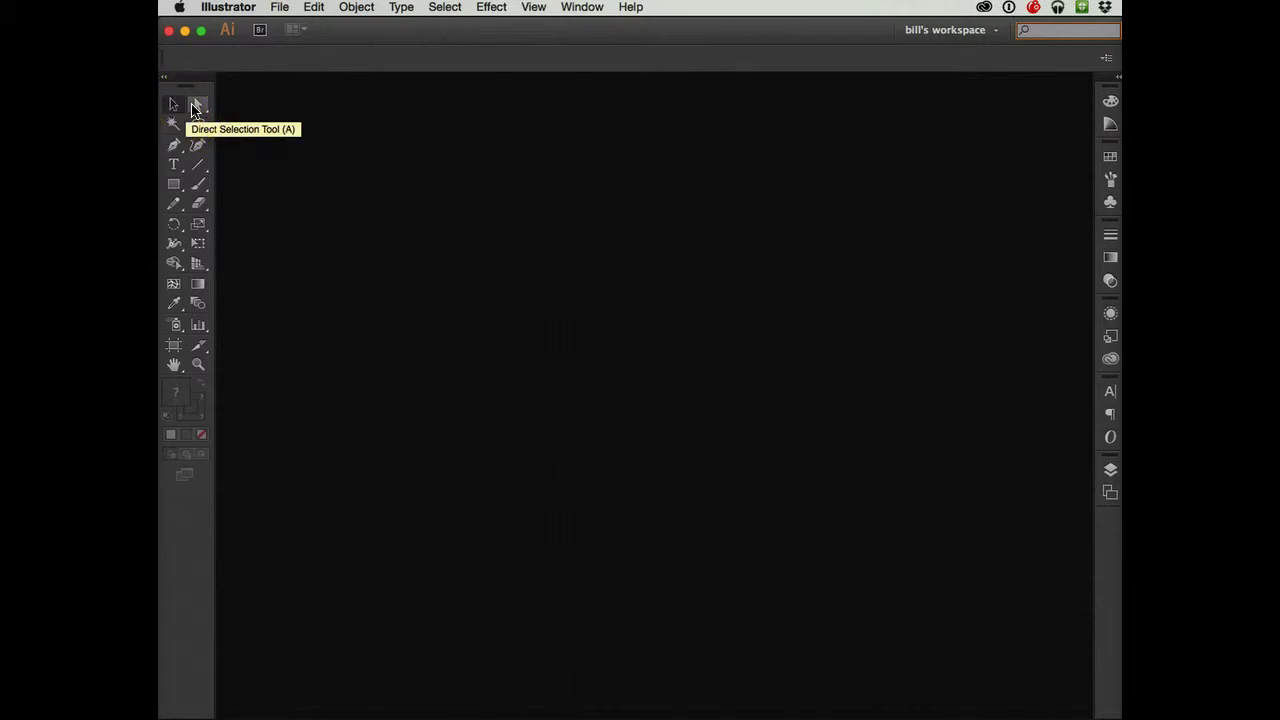
pyautogui.click(173, 107)
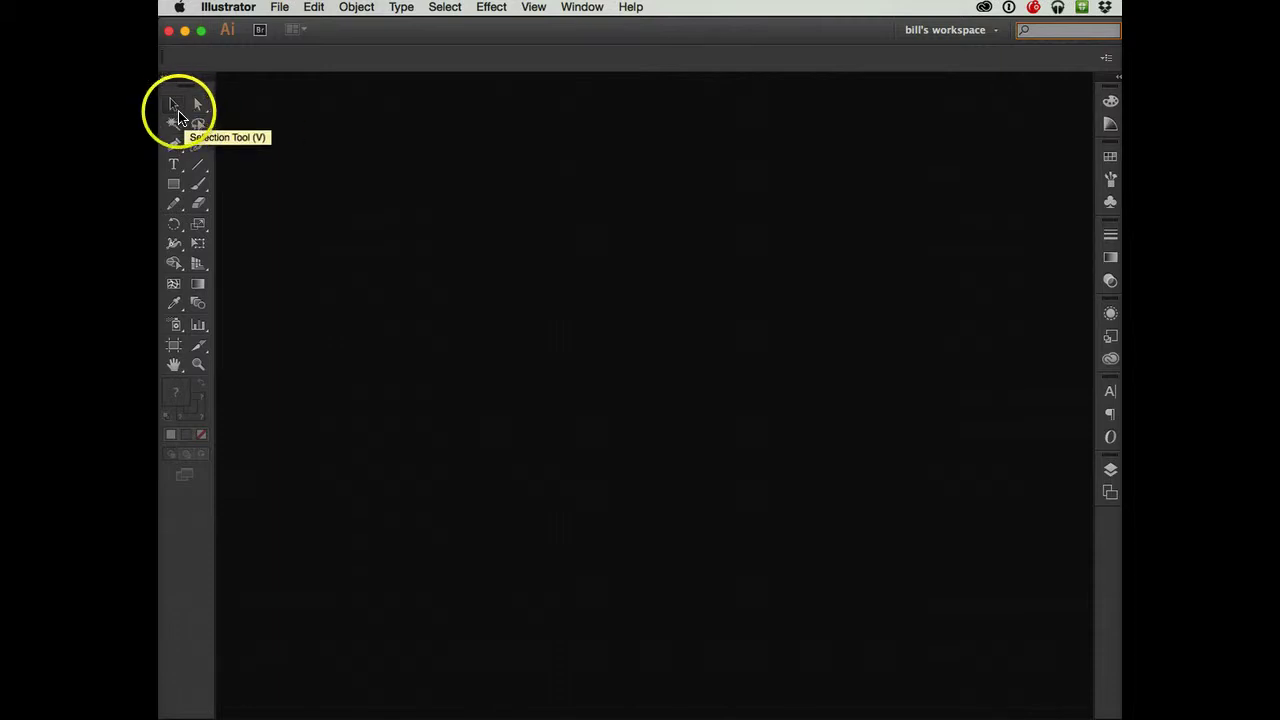
pyautogui.click(195, 106)
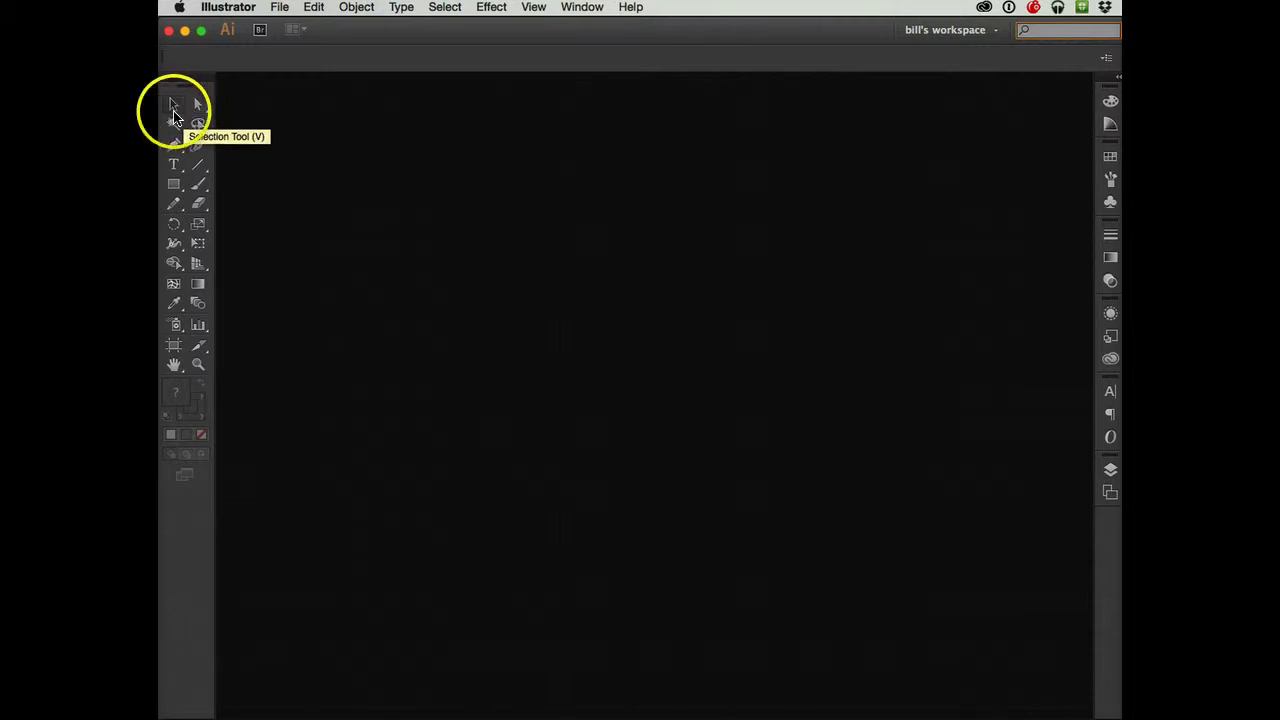
pyautogui.click(174, 106)
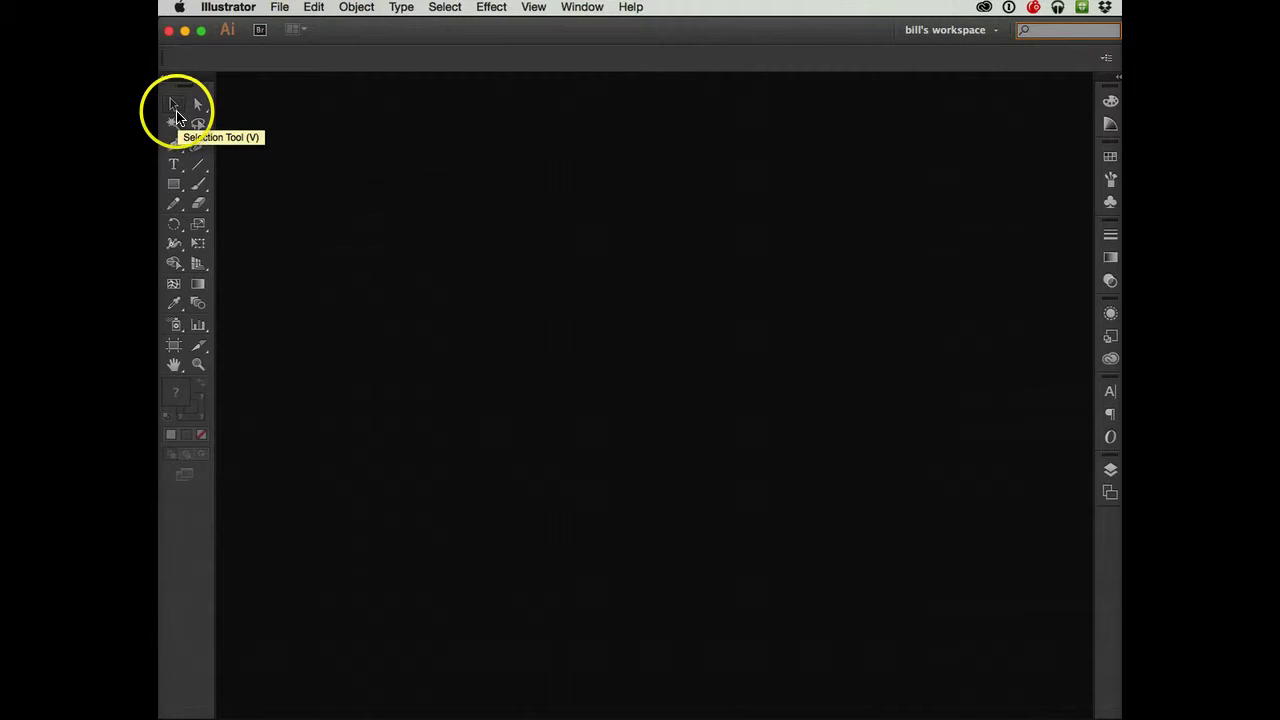
pyautogui.click(194, 106)
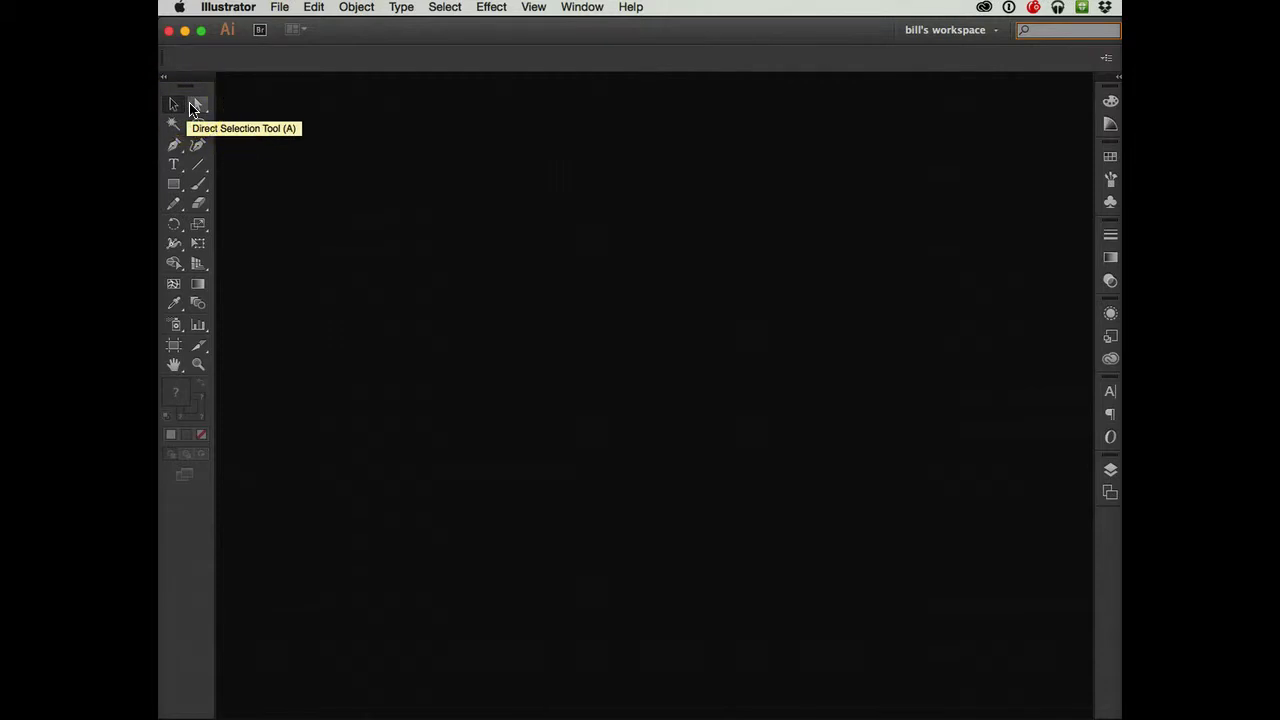
pyautogui.click(195, 106)
pyautogui.moveTo(200, 106); pyautogui.dragTo(200, 108)
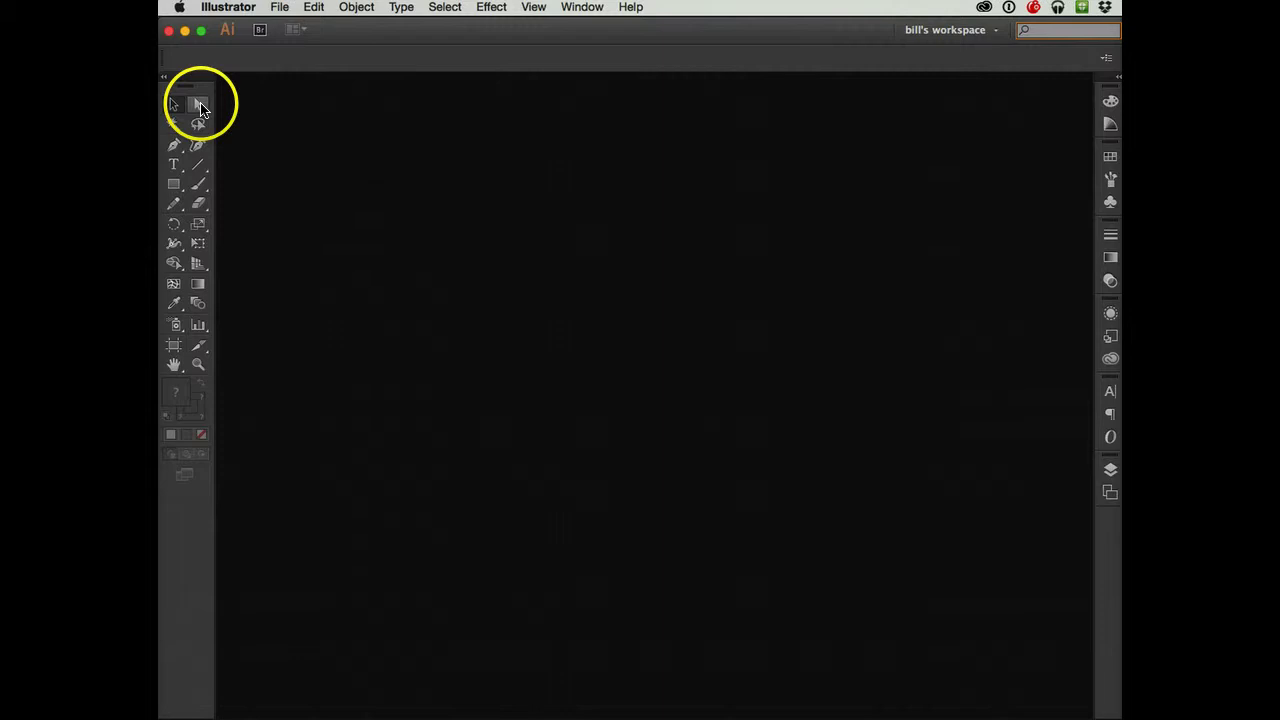
# - Look over the drawing and type tools, from the Pen, Type and Line Segment tools to the Rectangle, Pencil and Eraser tools
pyautogui.click(172, 147)
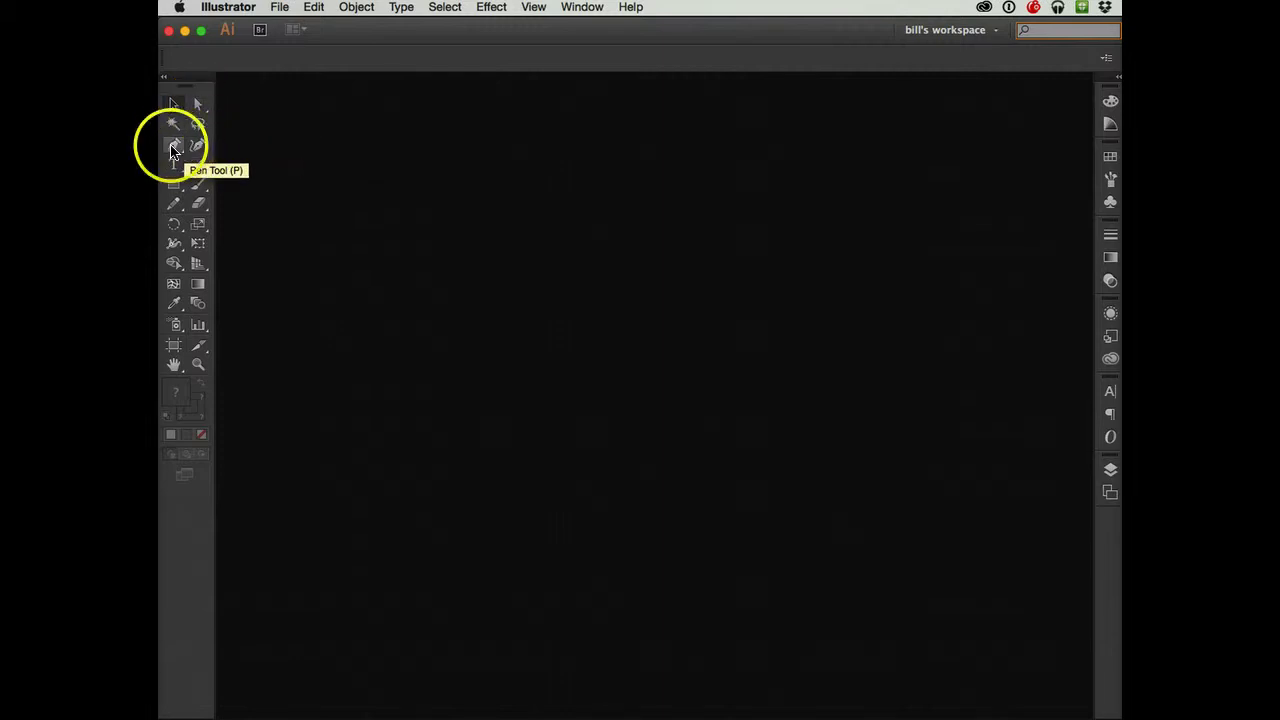
pyautogui.click(172, 150)
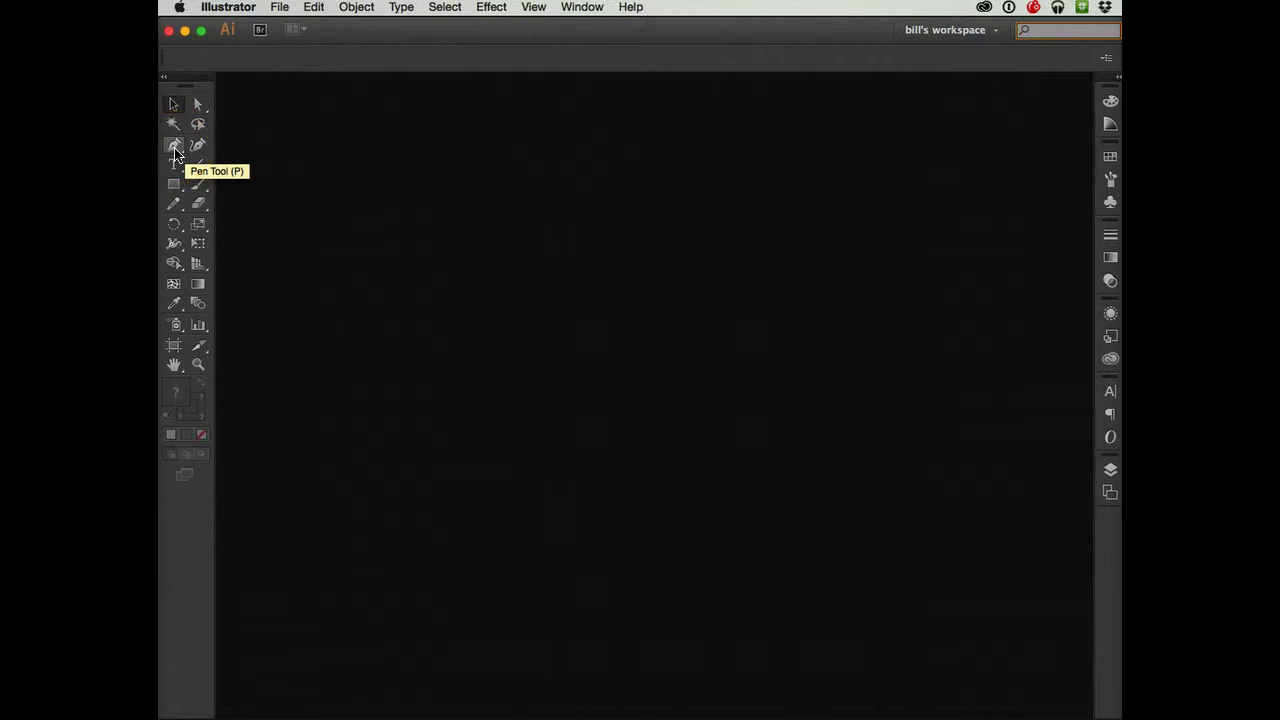
pyautogui.click(188, 151)
pyautogui.click(182, 149)
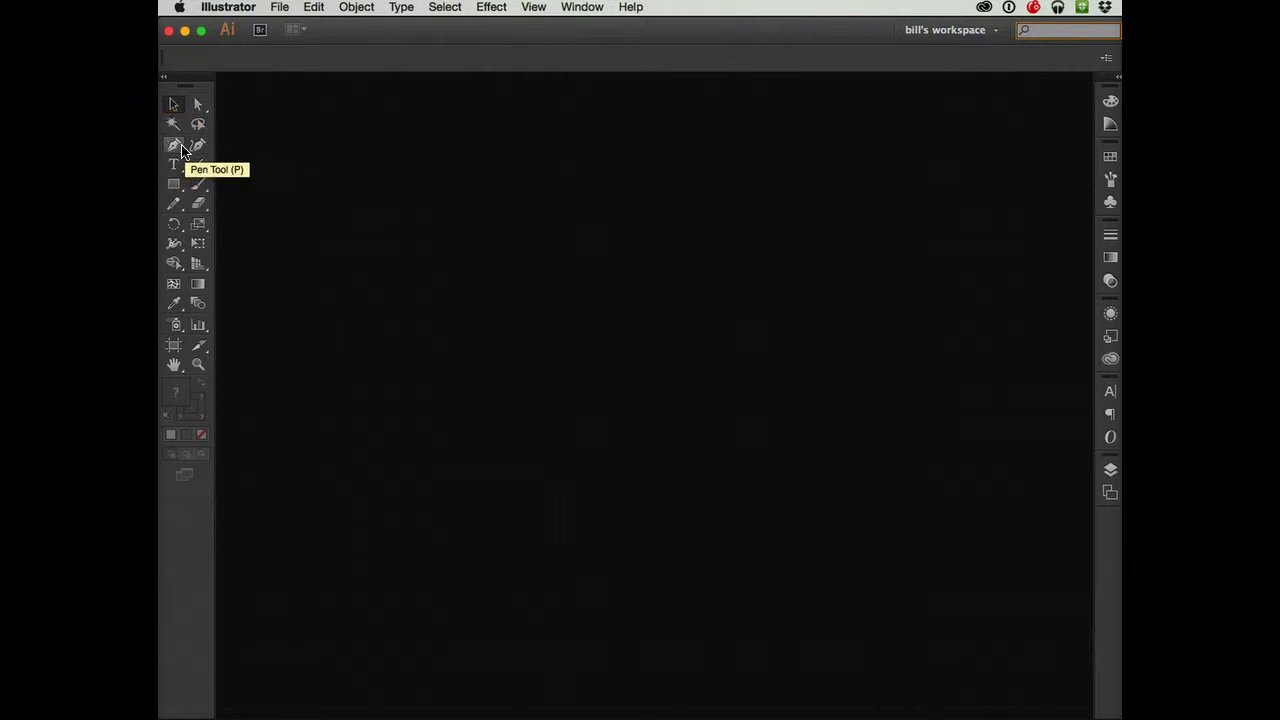
pyautogui.click(178, 152)
pyautogui.click(173, 164)
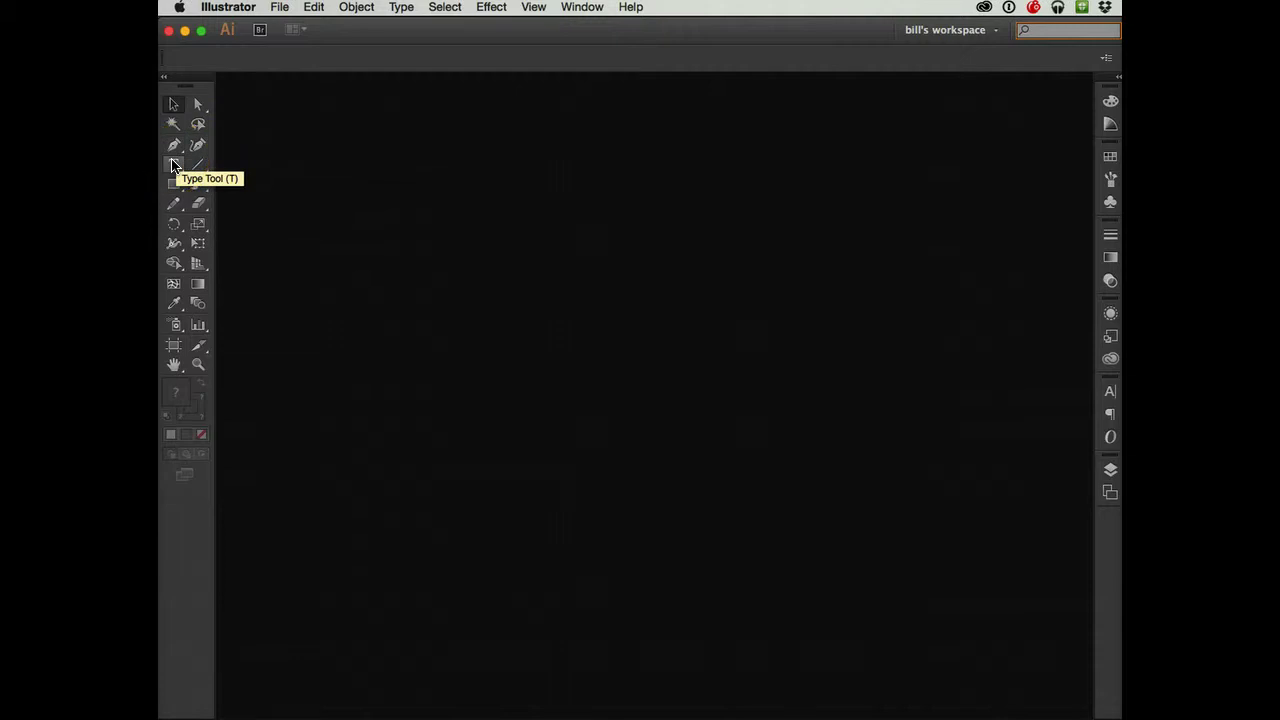
pyautogui.click(174, 165)
pyautogui.click(198, 168)
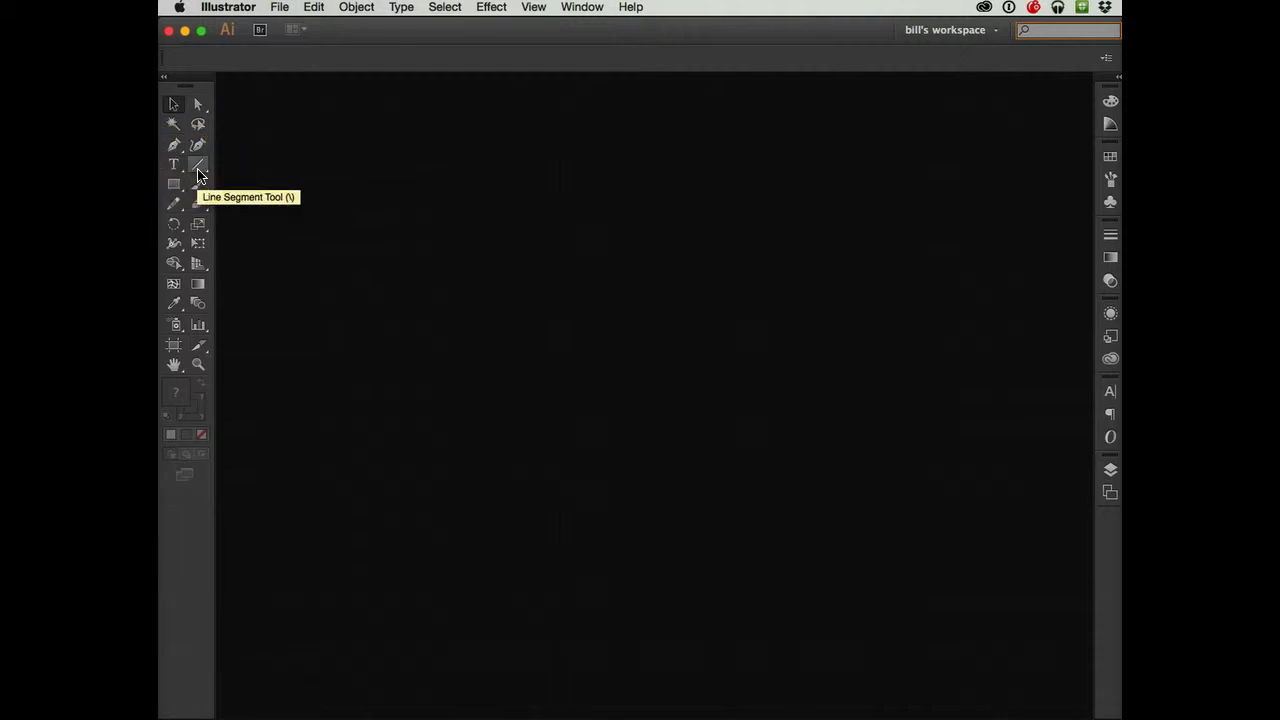
pyautogui.click(173, 184)
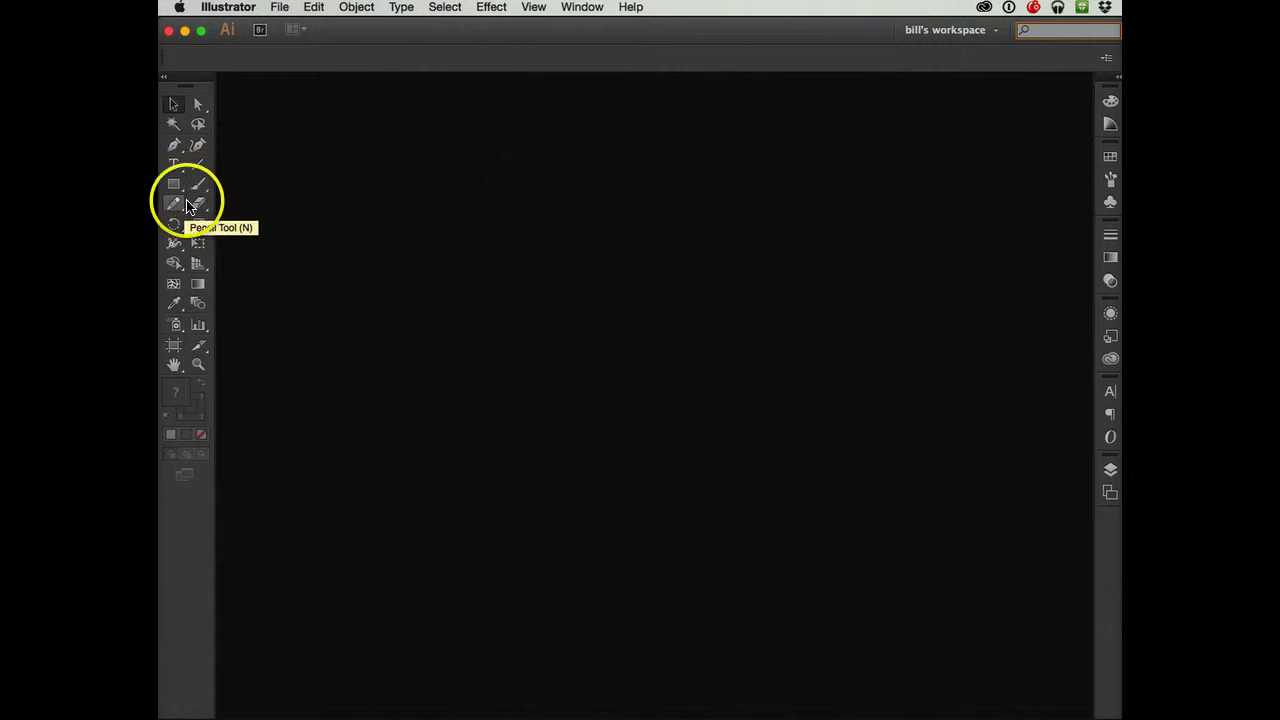
pyautogui.click(198, 190)
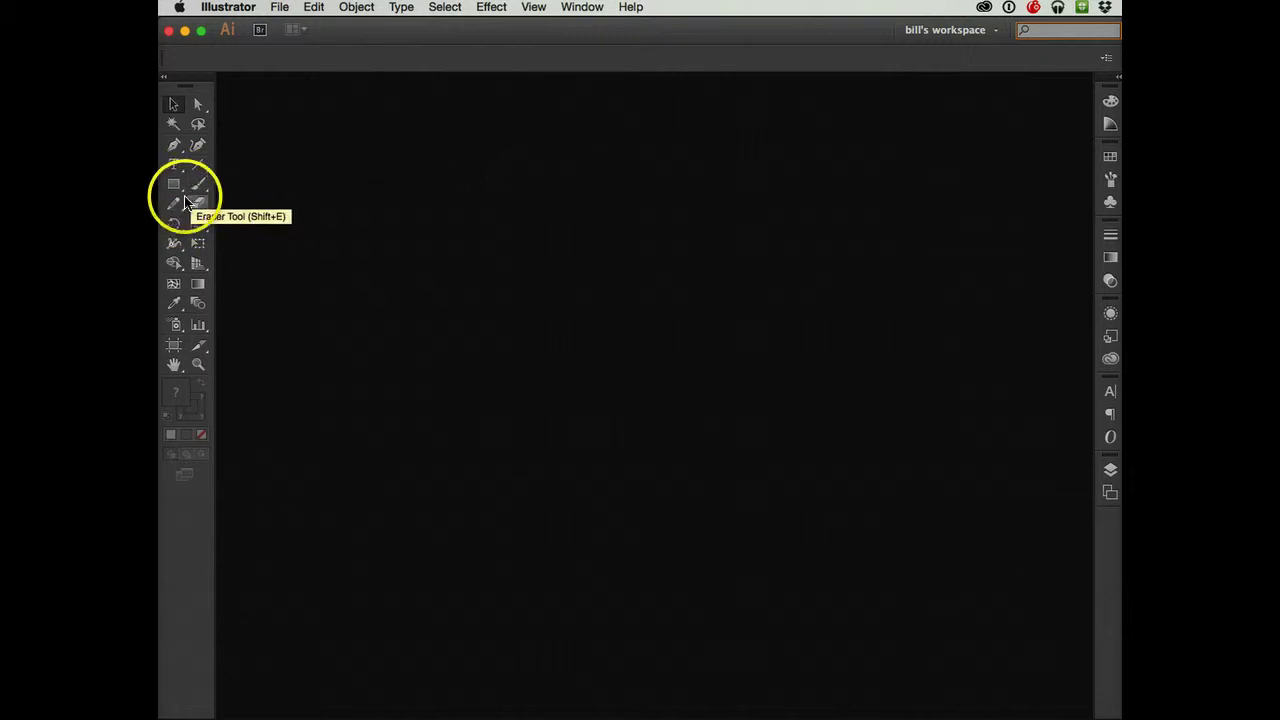
pyautogui.click(196, 190)
pyautogui.click(174, 185)
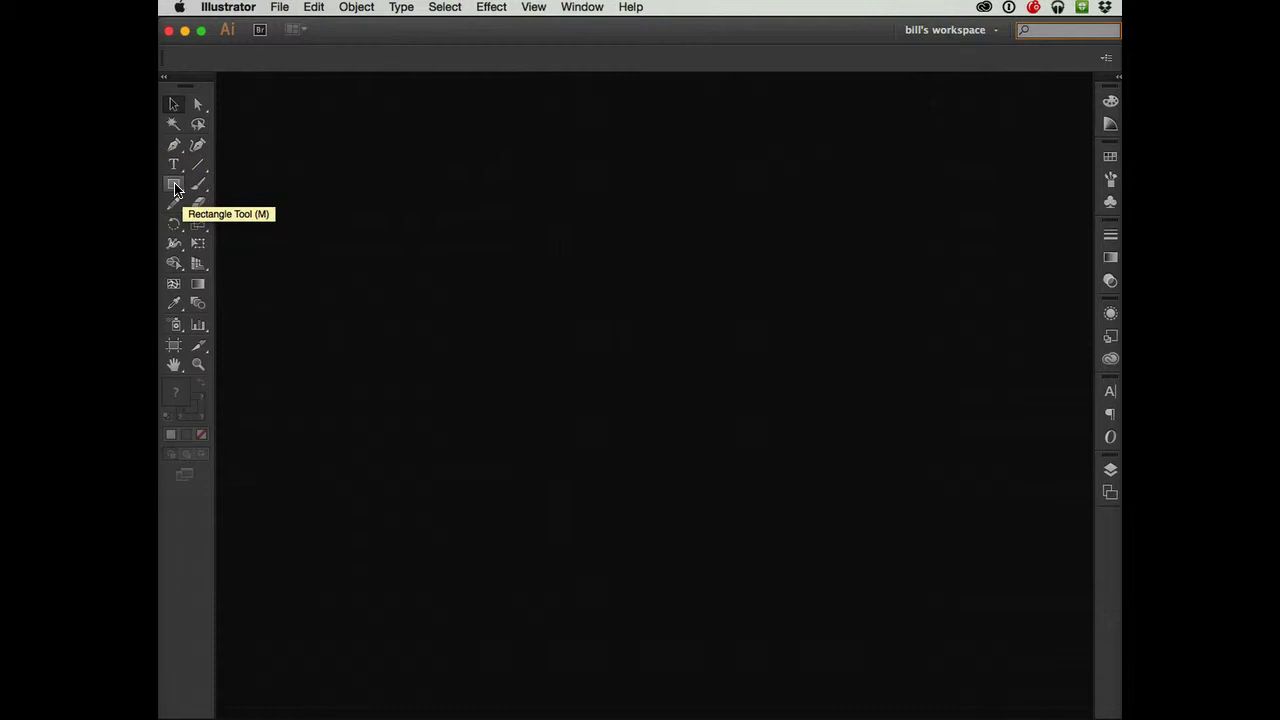
# - Pick the Rectangle tool, look through the shape tools grouped beneath it, and close the group without switching tools
pyautogui.click(175, 188)
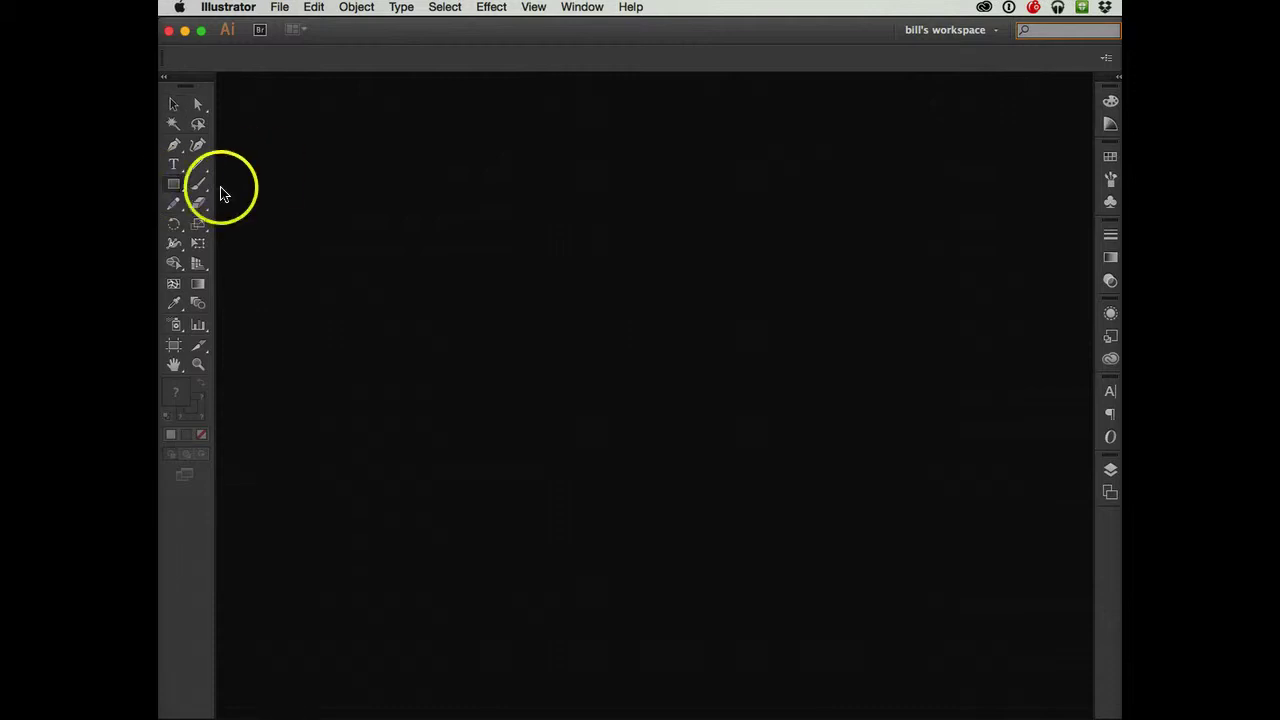
pyautogui.click(174, 190)
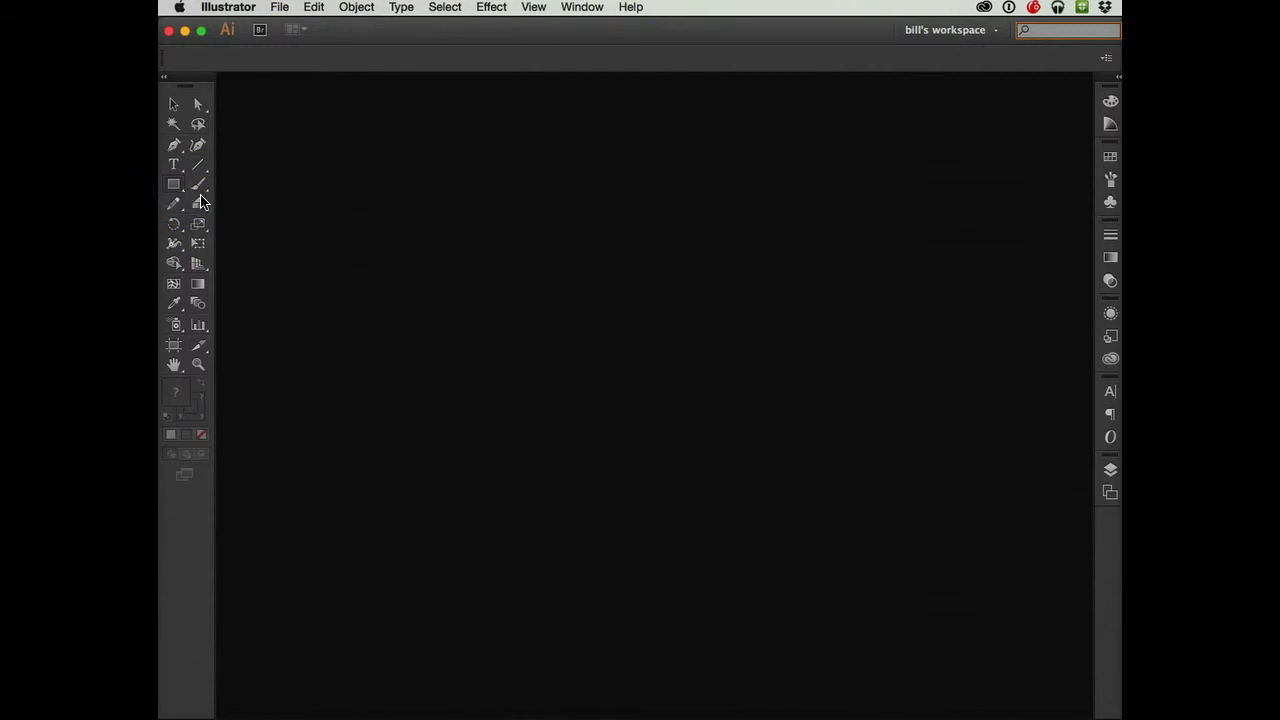
pyautogui.click(180, 196)
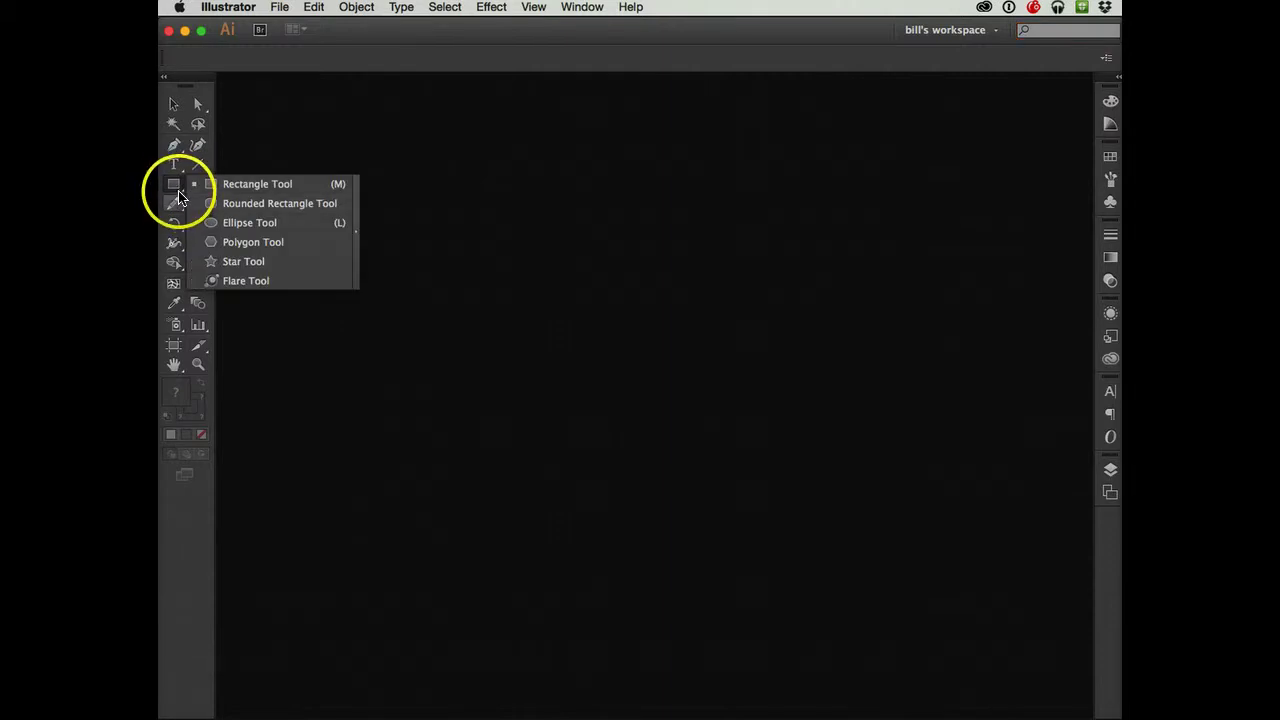
pyautogui.click(257, 281)
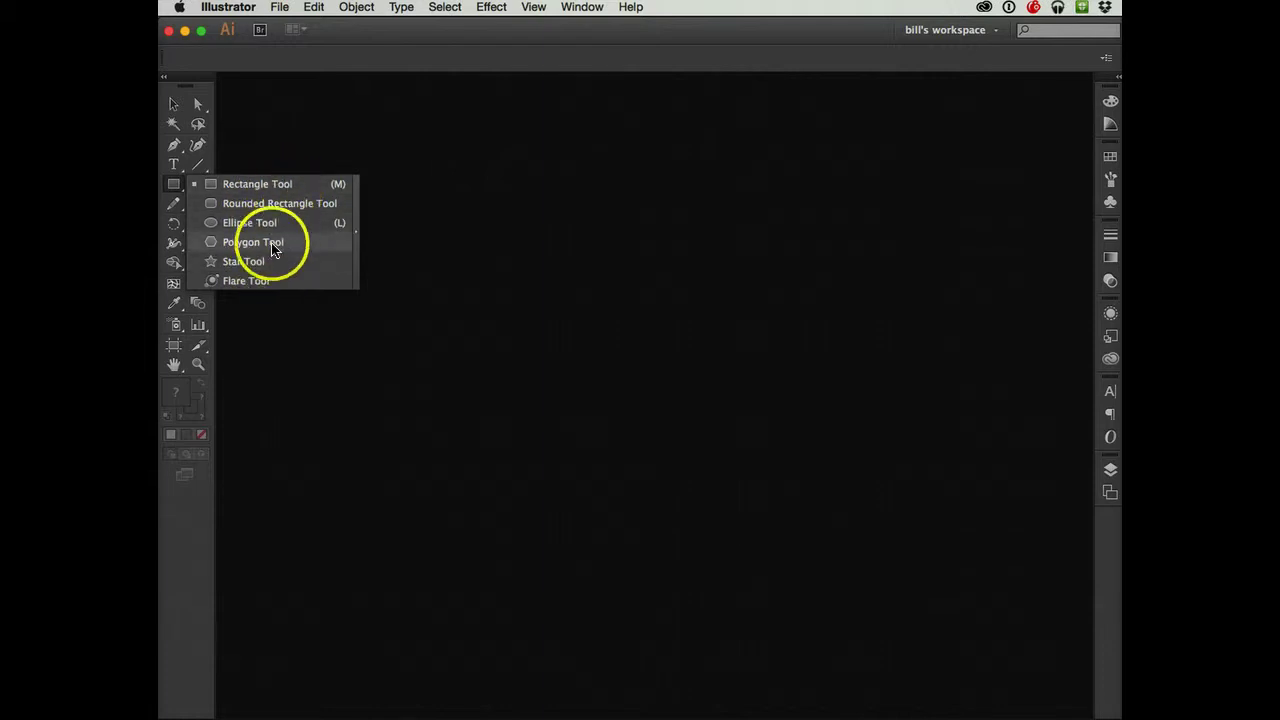
pyautogui.click(458, 172)
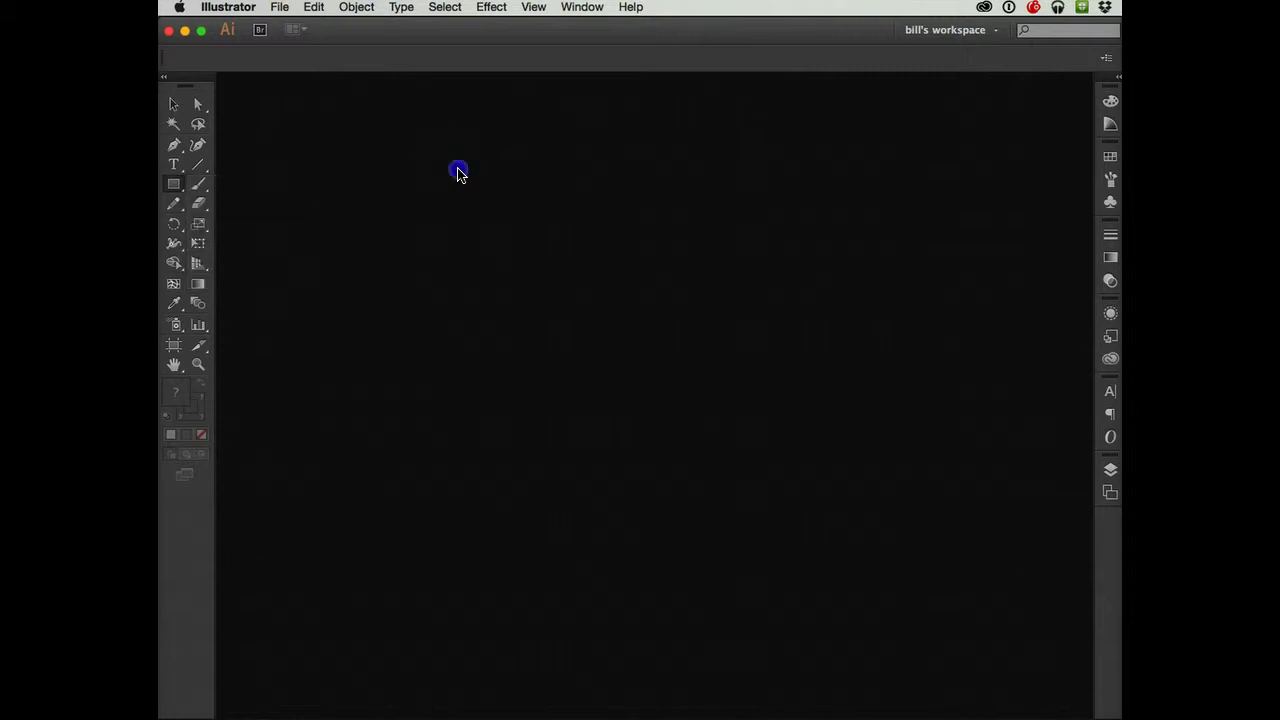
# - Pick the Rotate tool and view the Reflect tool grouped with it without switching to it
pyautogui.click(174, 226)
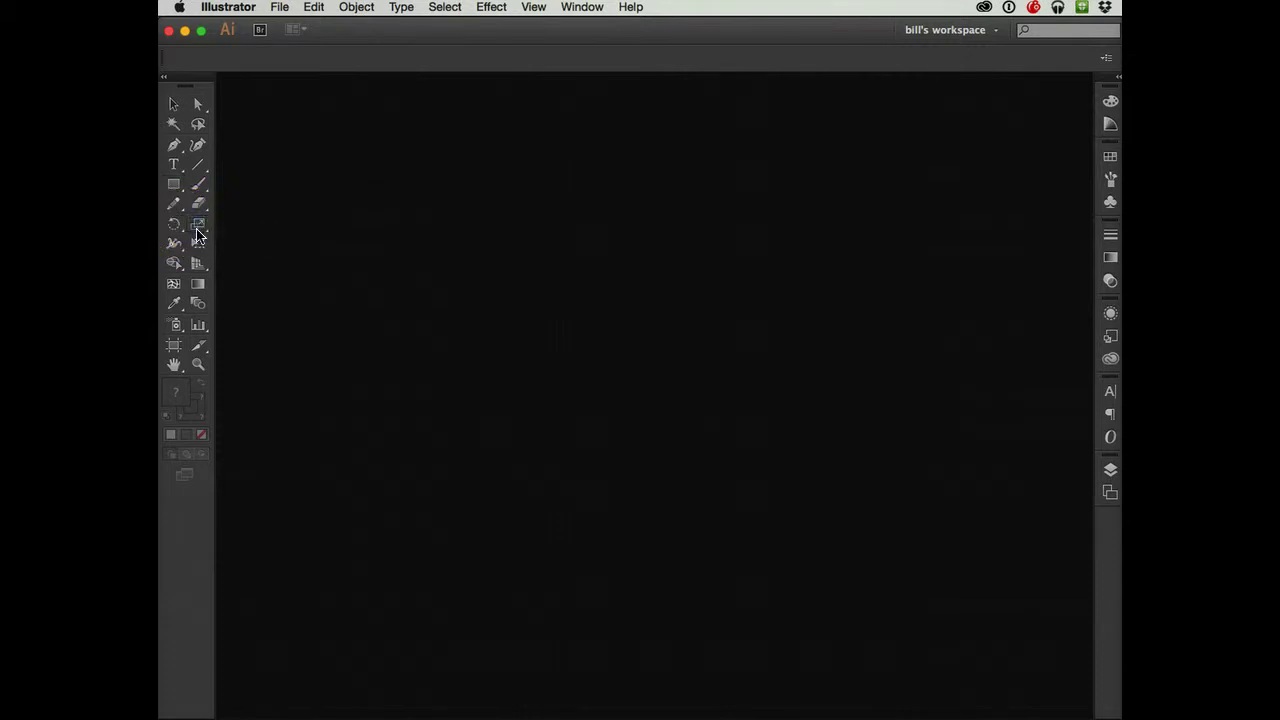
pyautogui.click(183, 234)
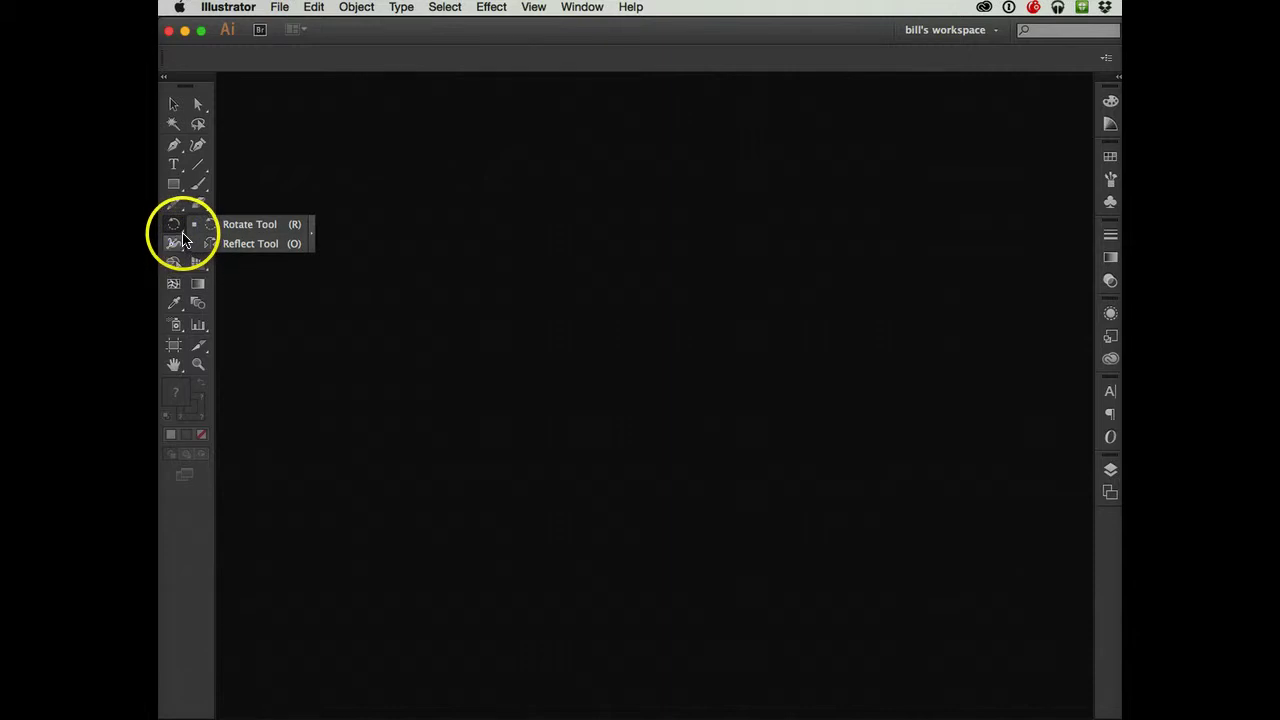
pyautogui.moveTo(183, 241); pyautogui.dragTo(233, 251)
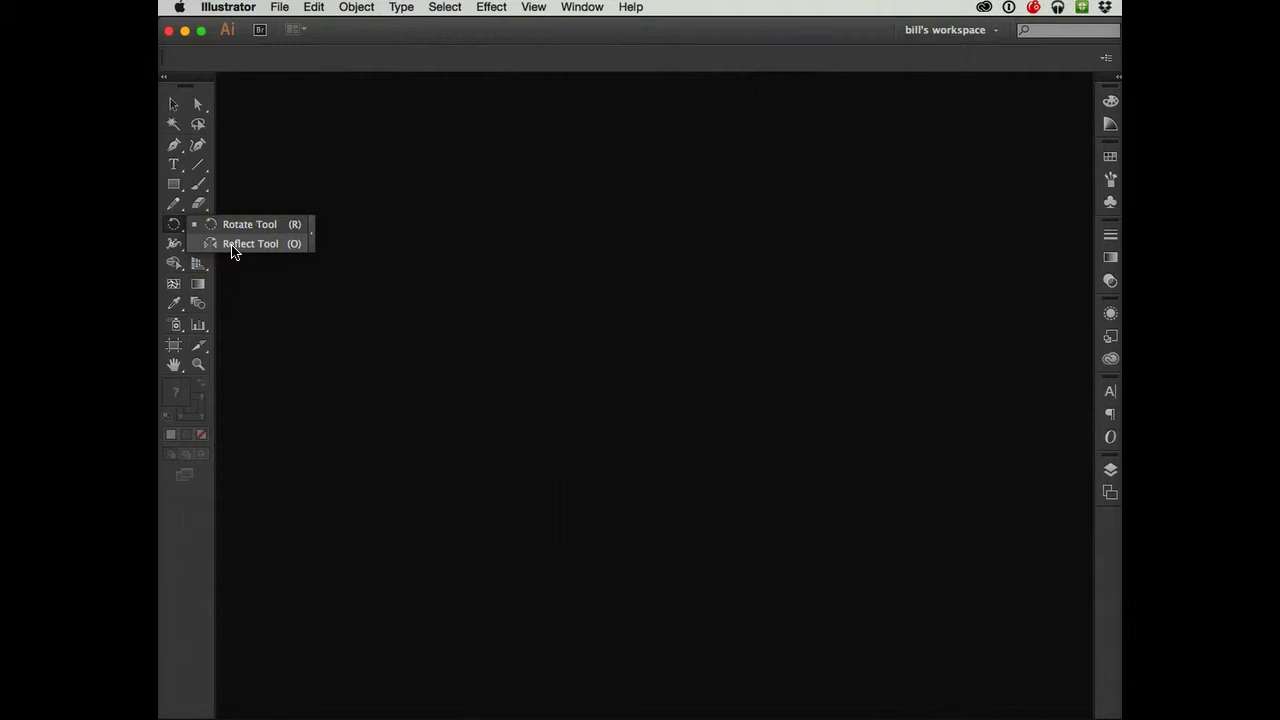
pyautogui.click(172, 218)
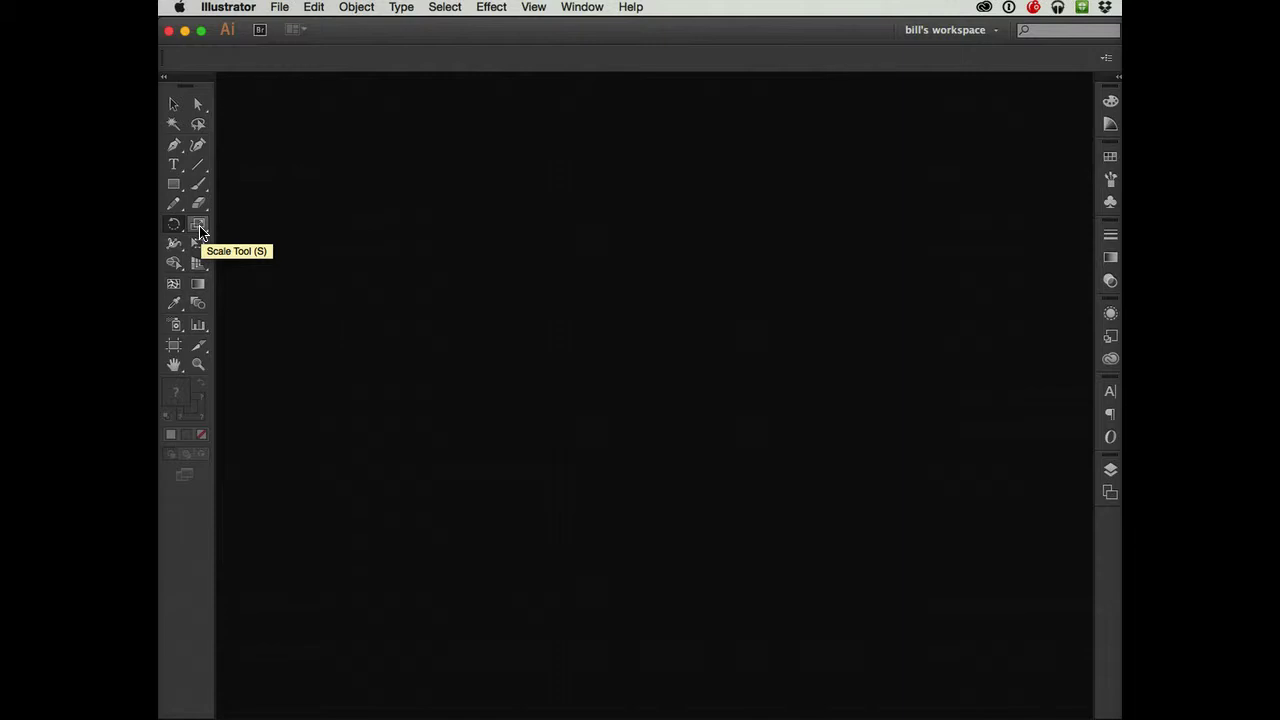
# - Select the Free Transform tool
pyautogui.moveTo(200, 232)
pyautogui.mouseDown()
pyautogui.moveTo(256, 249)
pyautogui.moveTo(236, 258)
pyautogui.moveTo(263, 235)
pyautogui.moveTo(320, 223)
pyautogui.moveTo(400, 340)
pyautogui.moveTo(199, 249)
pyautogui.mouseUp()
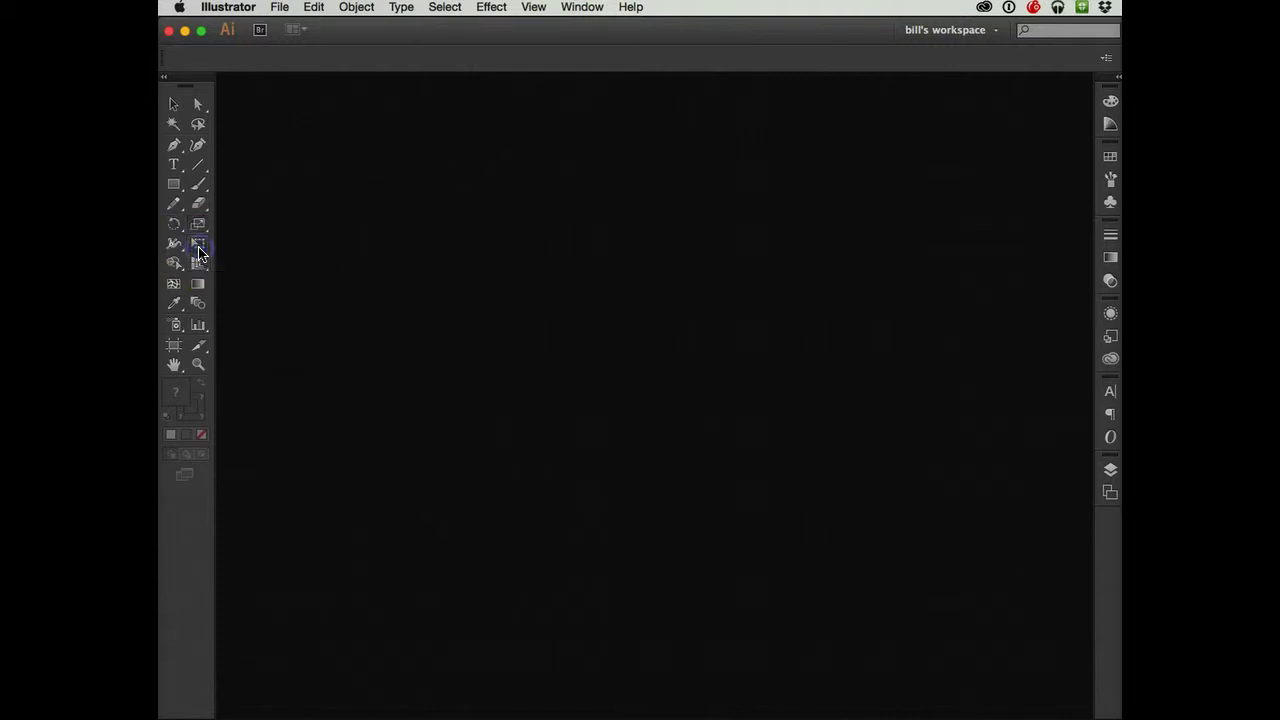
pyautogui.click(231, 268)
pyautogui.click(198, 246)
# - Examine the slicing tool, the Hand and Zoom navigation tools, and the fill and stroke controls
pyautogui.click(200, 349)
pyautogui.moveTo(203, 353)
pyautogui.mouseDown()
pyautogui.moveTo(228, 358)
pyautogui.moveTo(203, 348)
pyautogui.mouseUp()
pyautogui.click(172, 366)
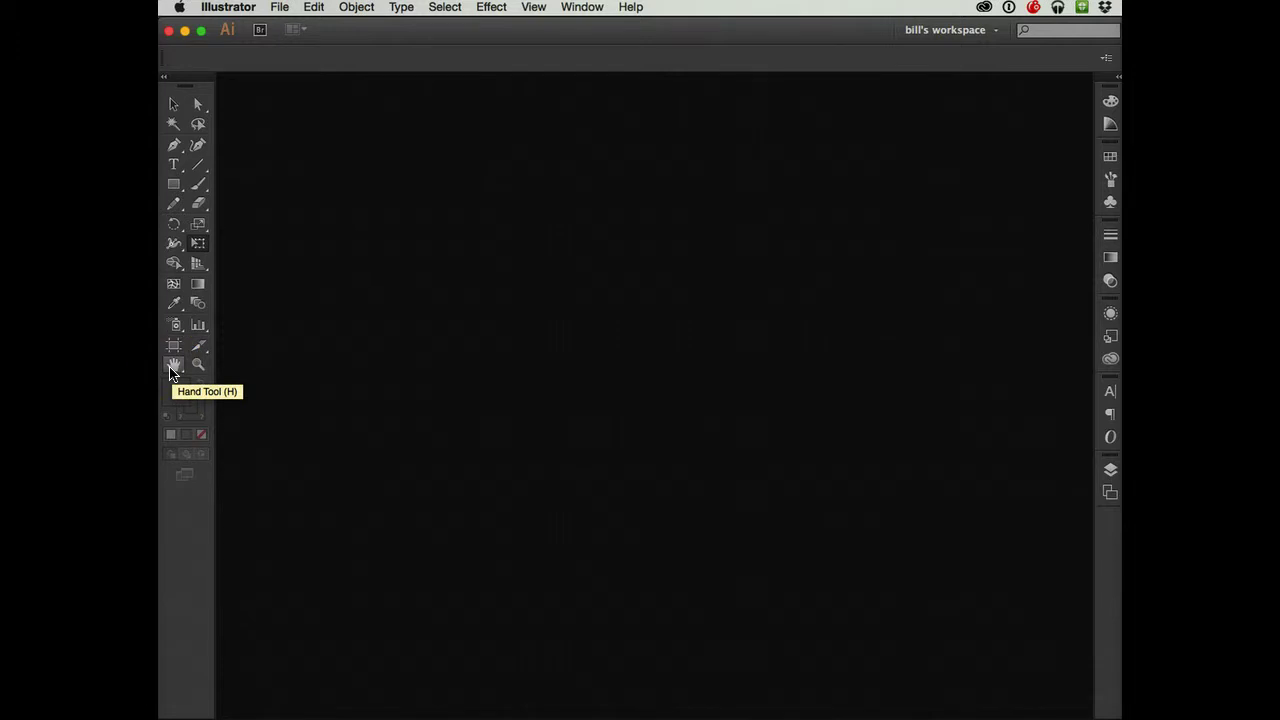
pyautogui.click(196, 366)
pyautogui.click(174, 366)
pyautogui.click(198, 366)
pyautogui.click(177, 366)
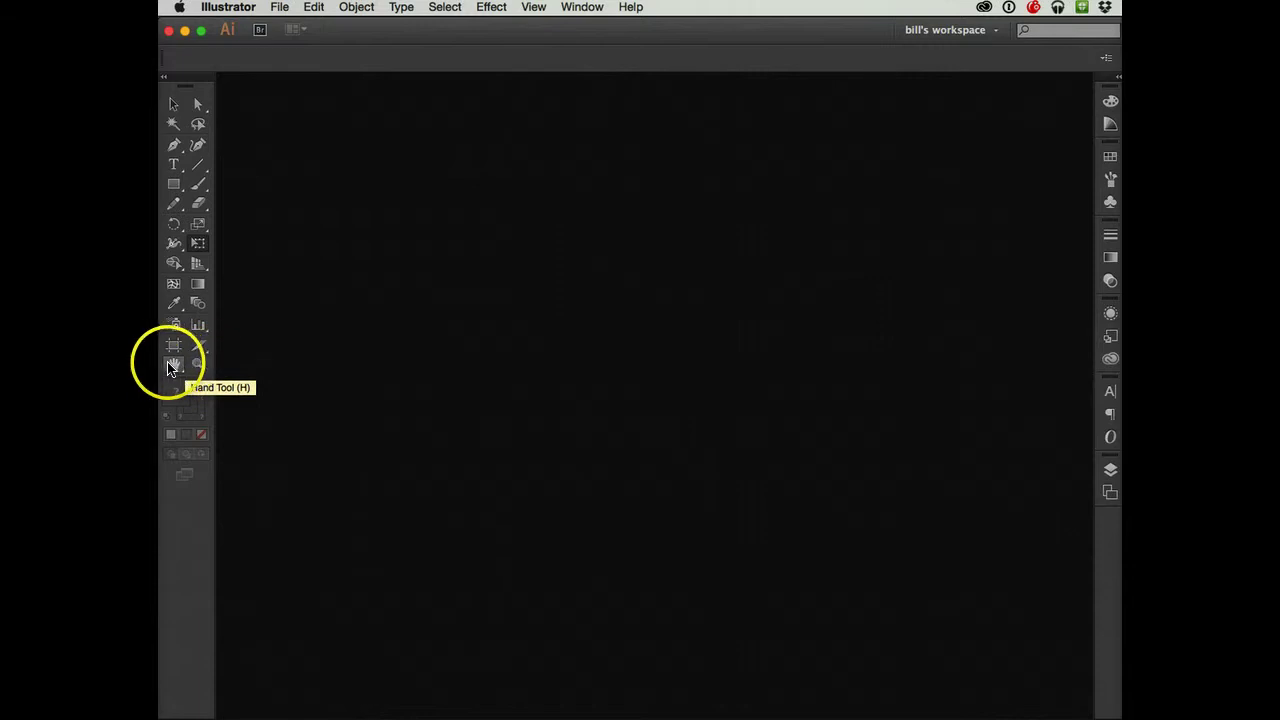
pyautogui.click(196, 366)
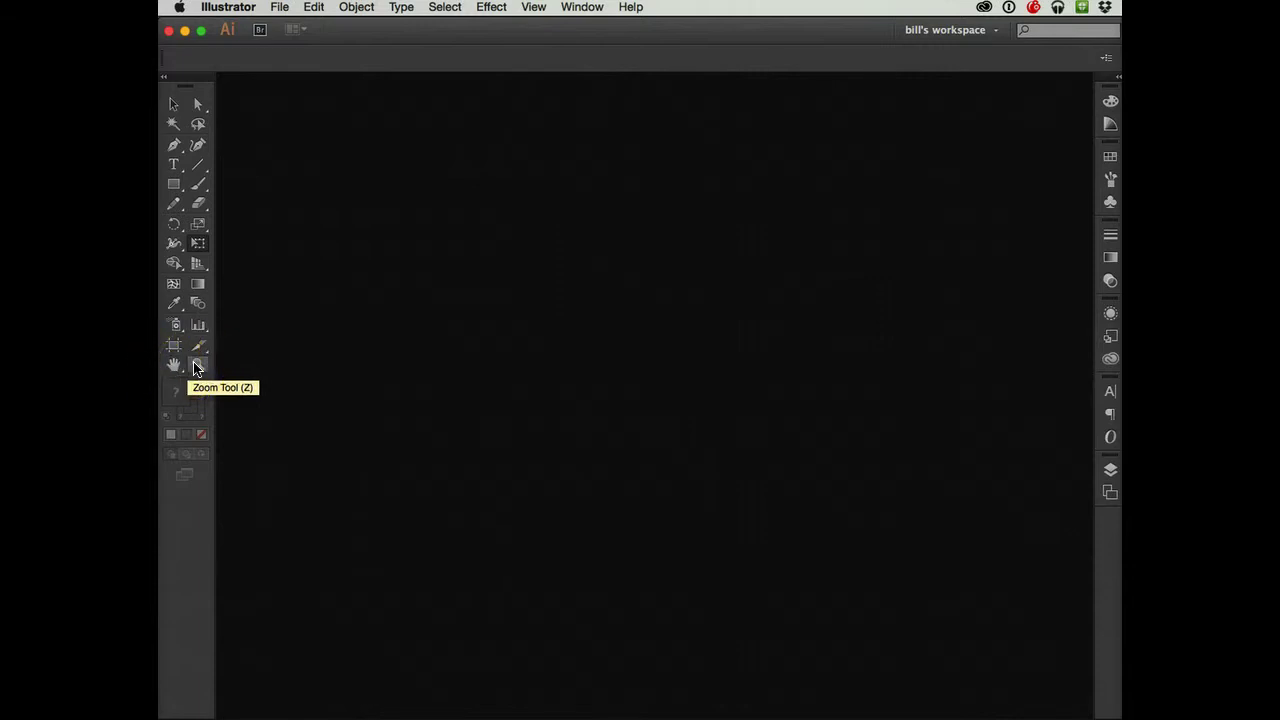
pyautogui.click(181, 399)
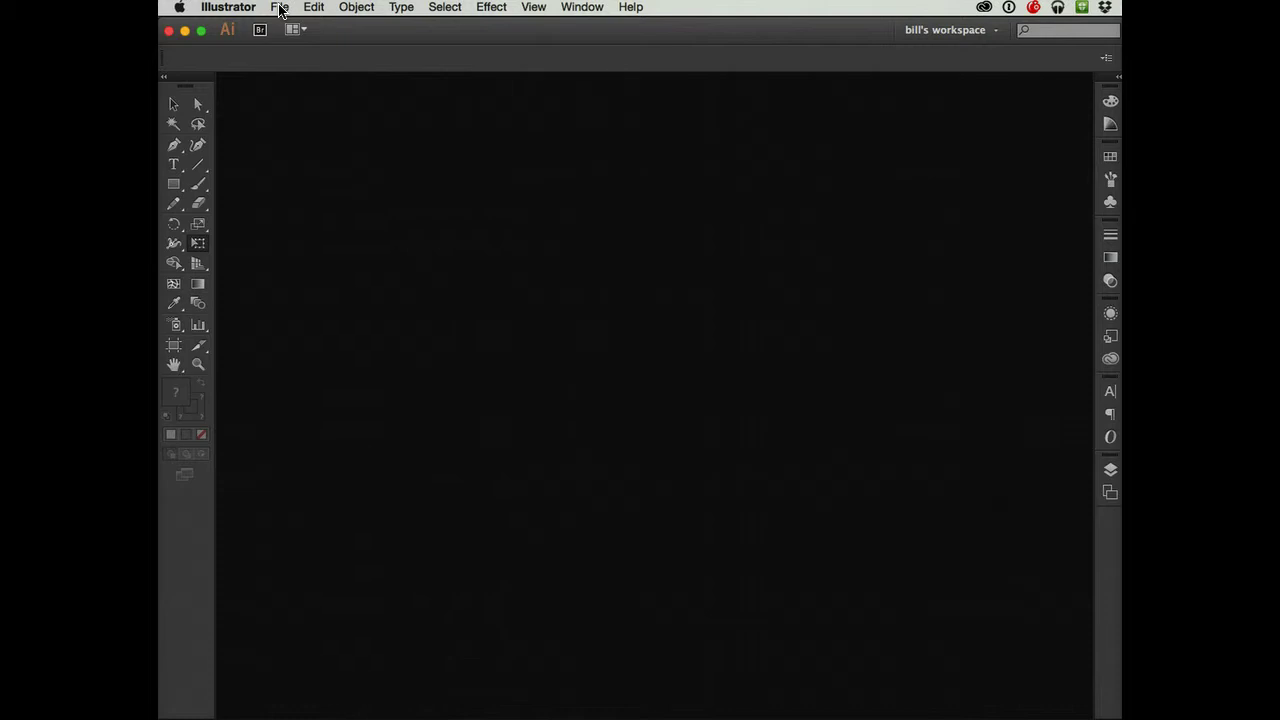
# - Start a new document named gestalt-images and set its profile to Web
pyautogui.click(280, 9)
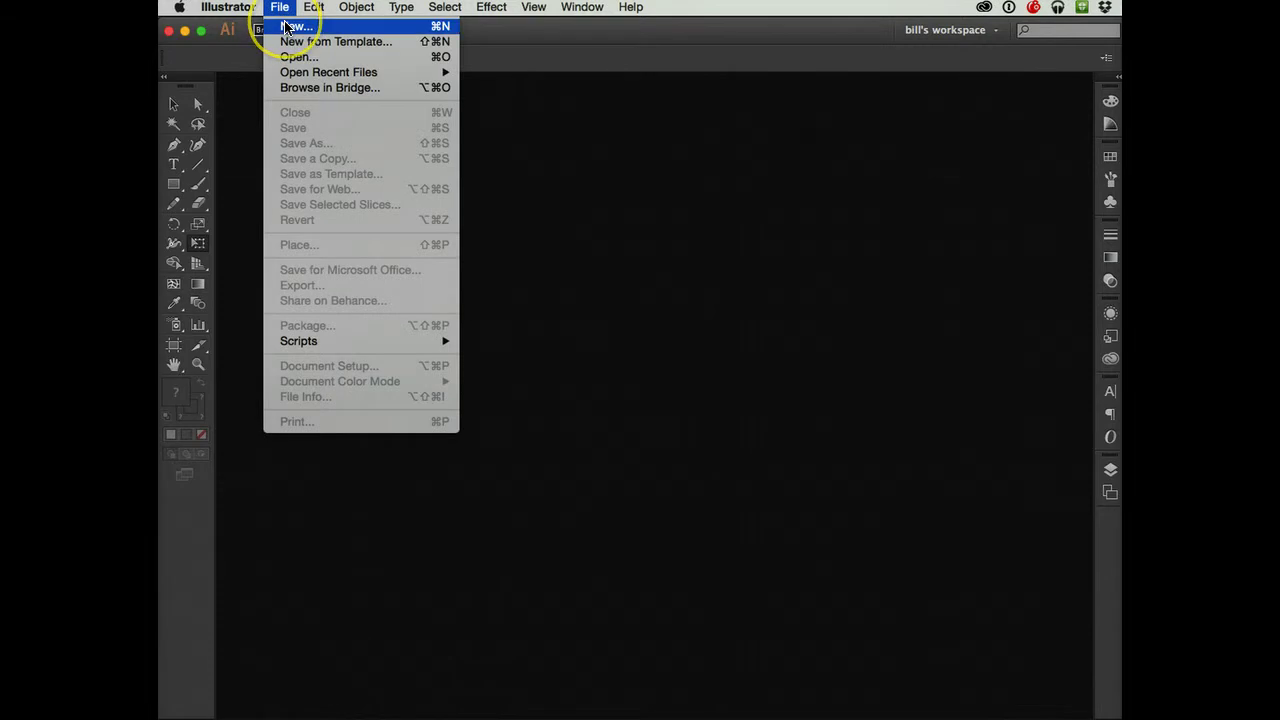
pyautogui.click(286, 27)
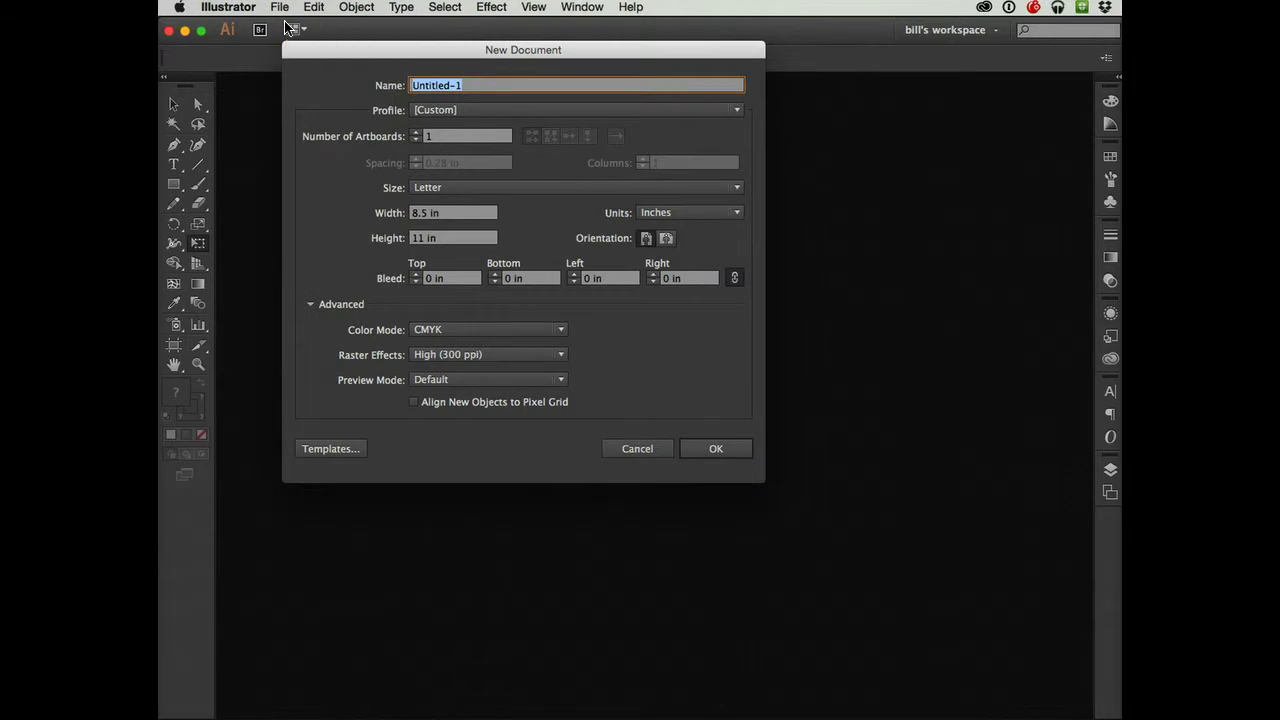
pyautogui.write('gestalt-images')
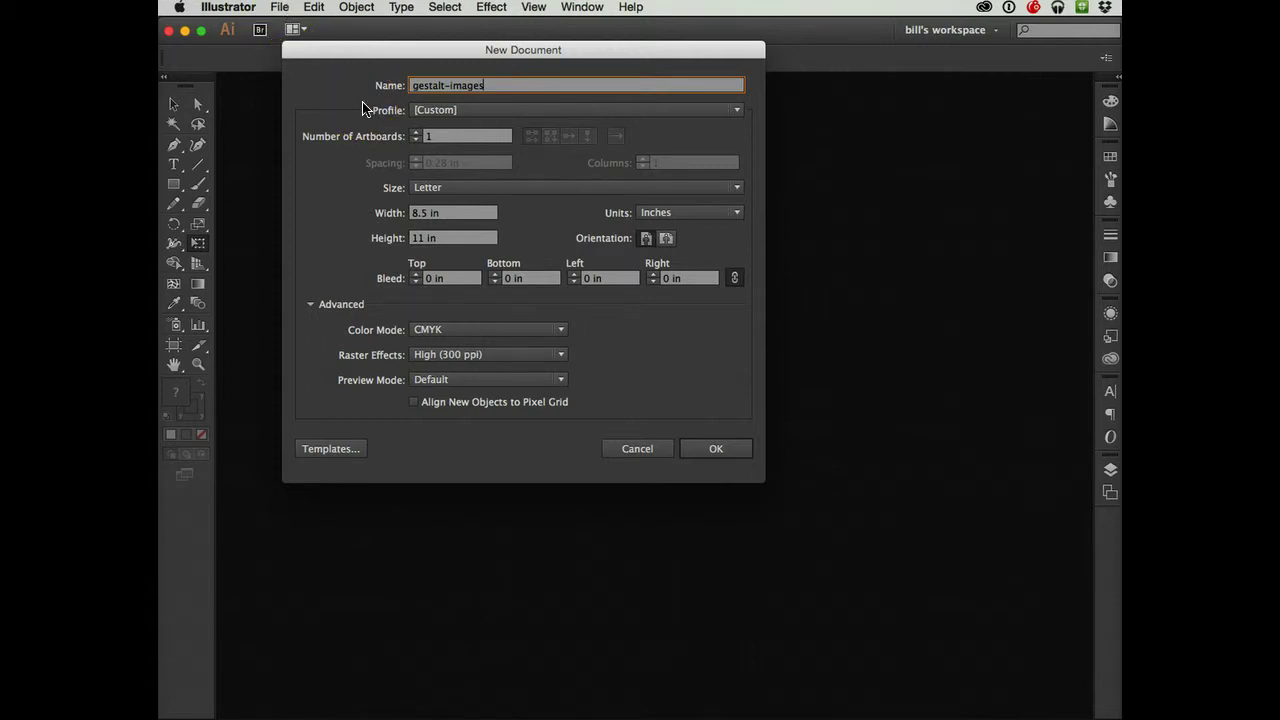
pyautogui.click(430, 112)
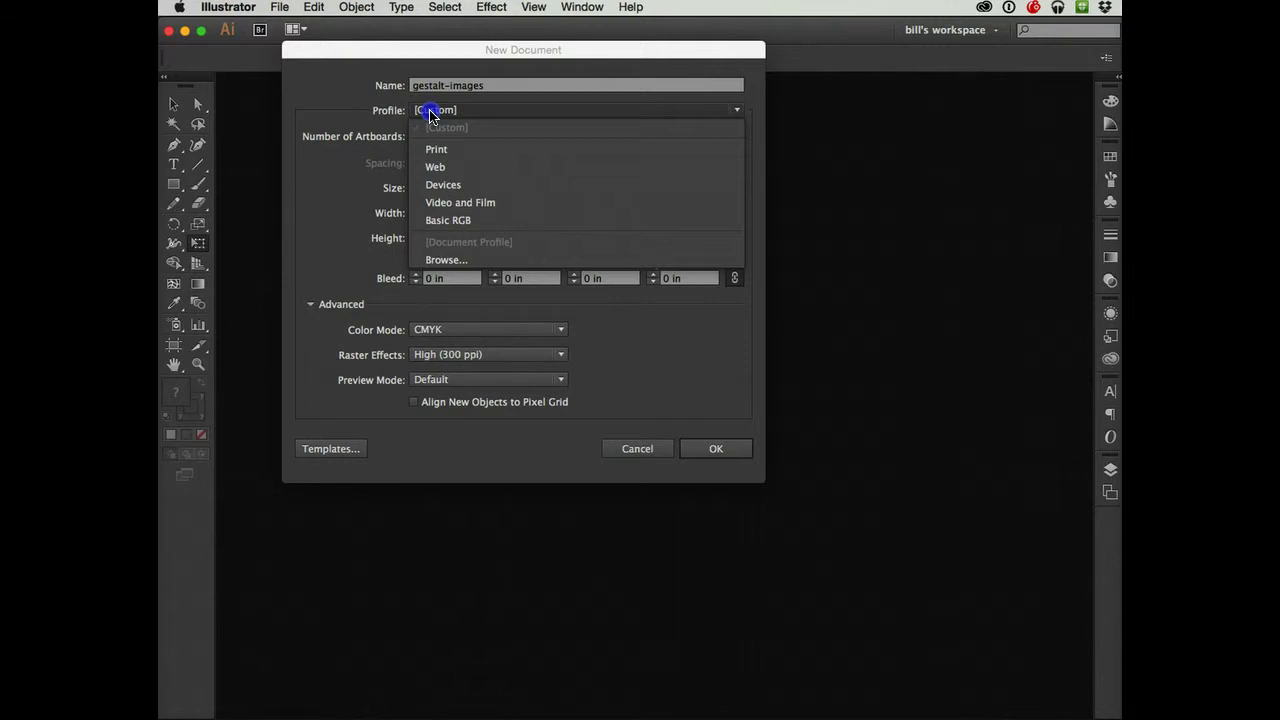
pyautogui.click(431, 118)
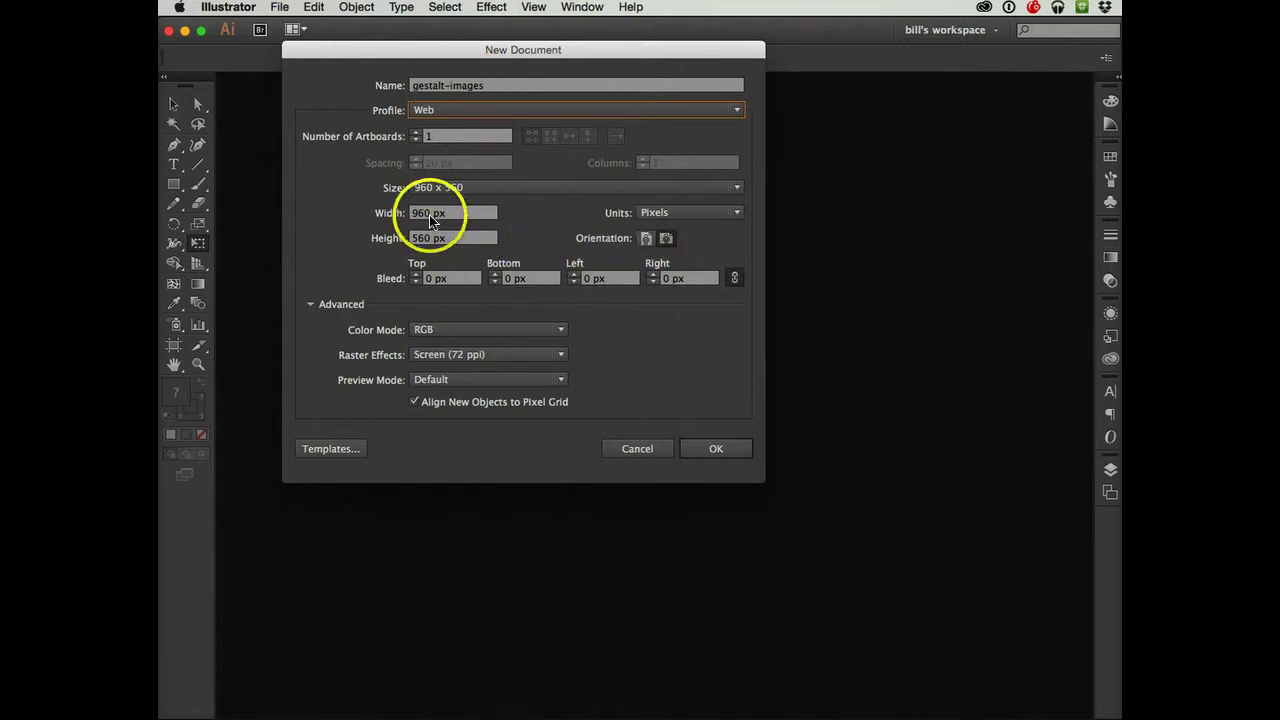
# - Set the number of artboards to 11, arranged in 4 columns, and create the document
pyautogui.click(429, 138)
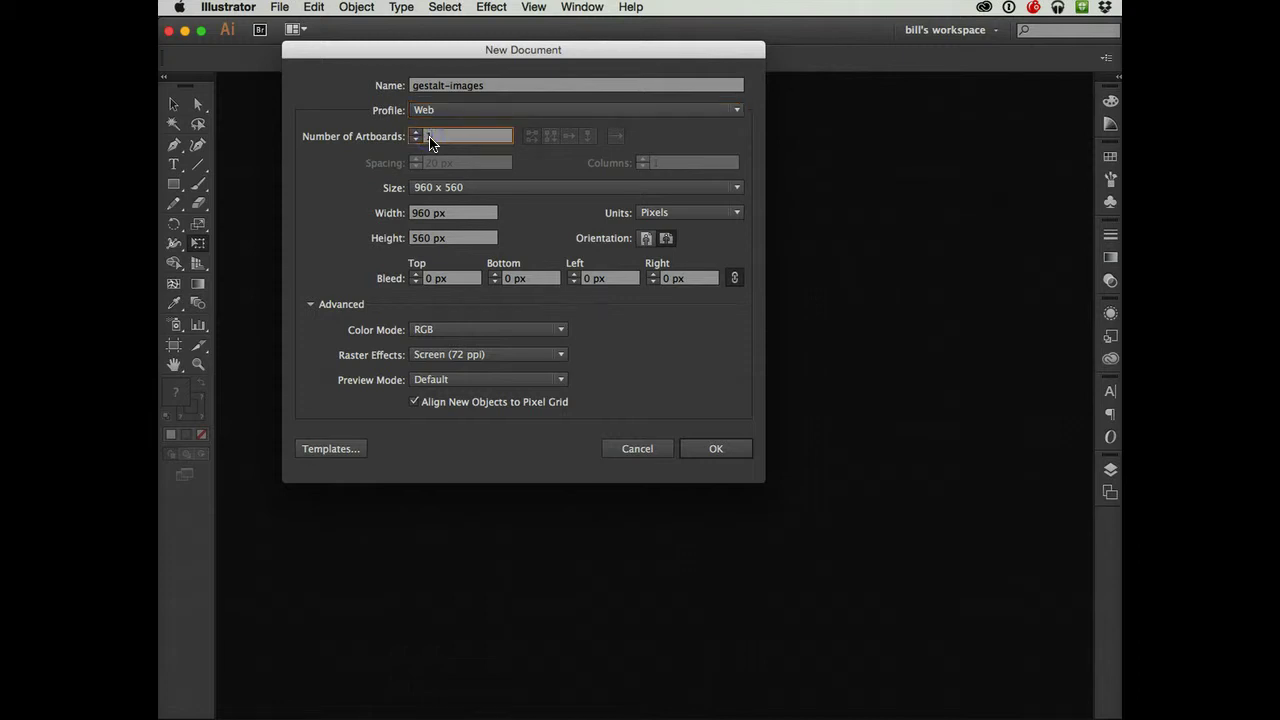
pyautogui.write('4')
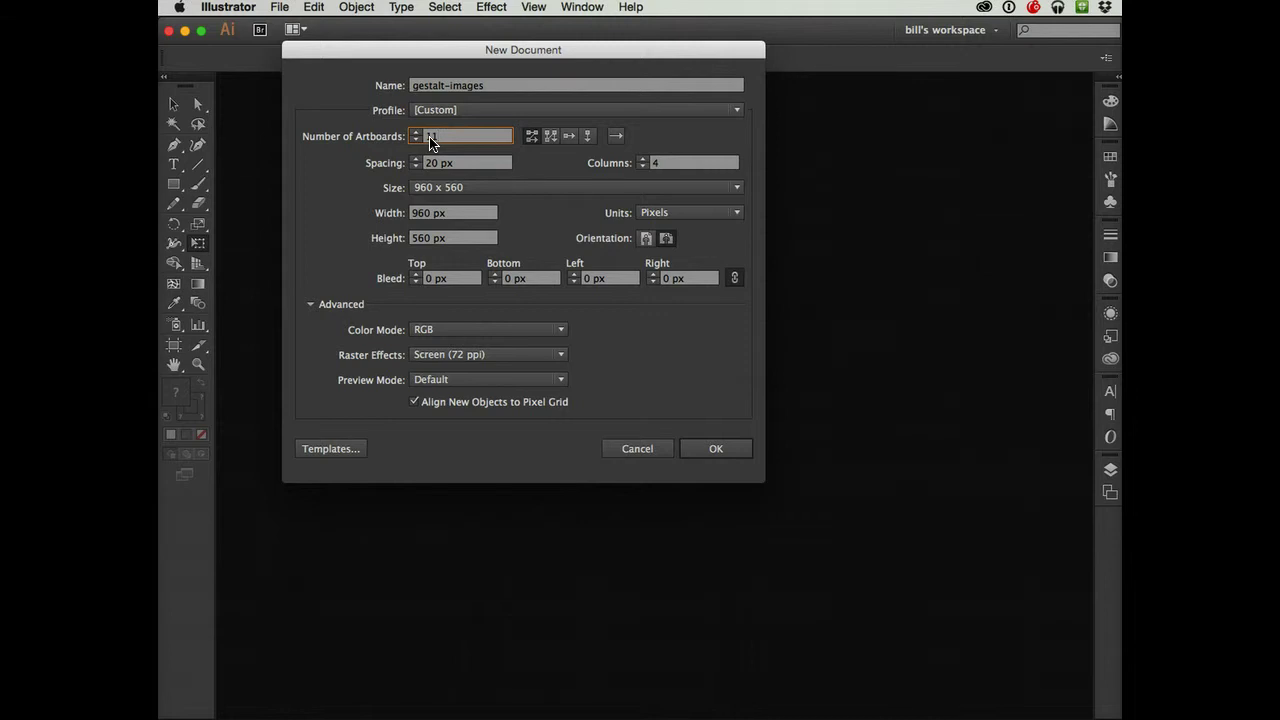
pyautogui.click(562, 170)
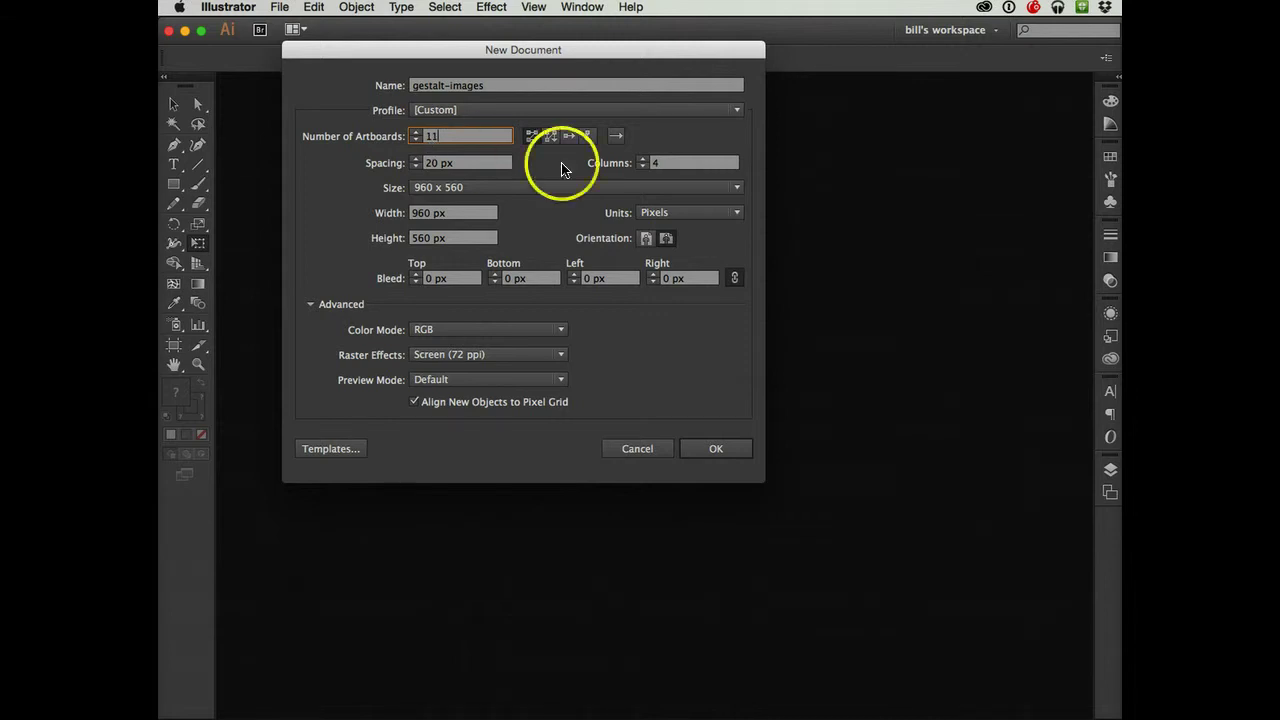
pyautogui.click(644, 159)
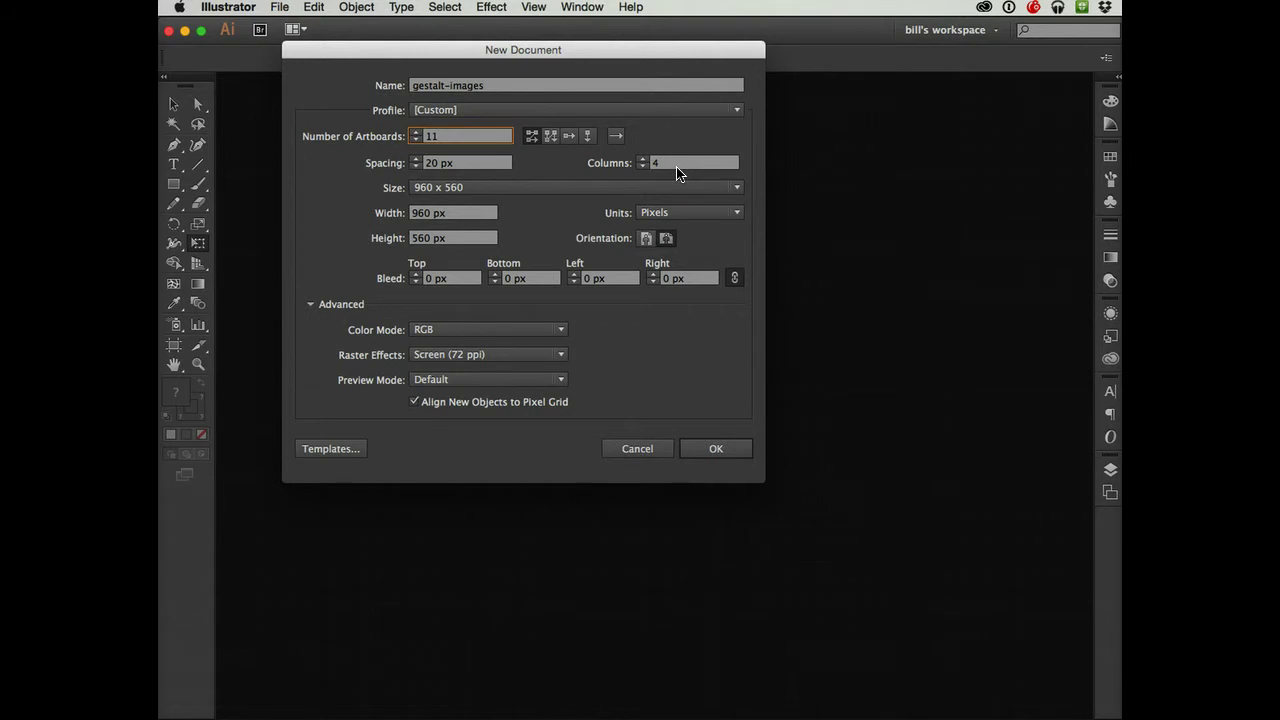
pyautogui.click(716, 449)
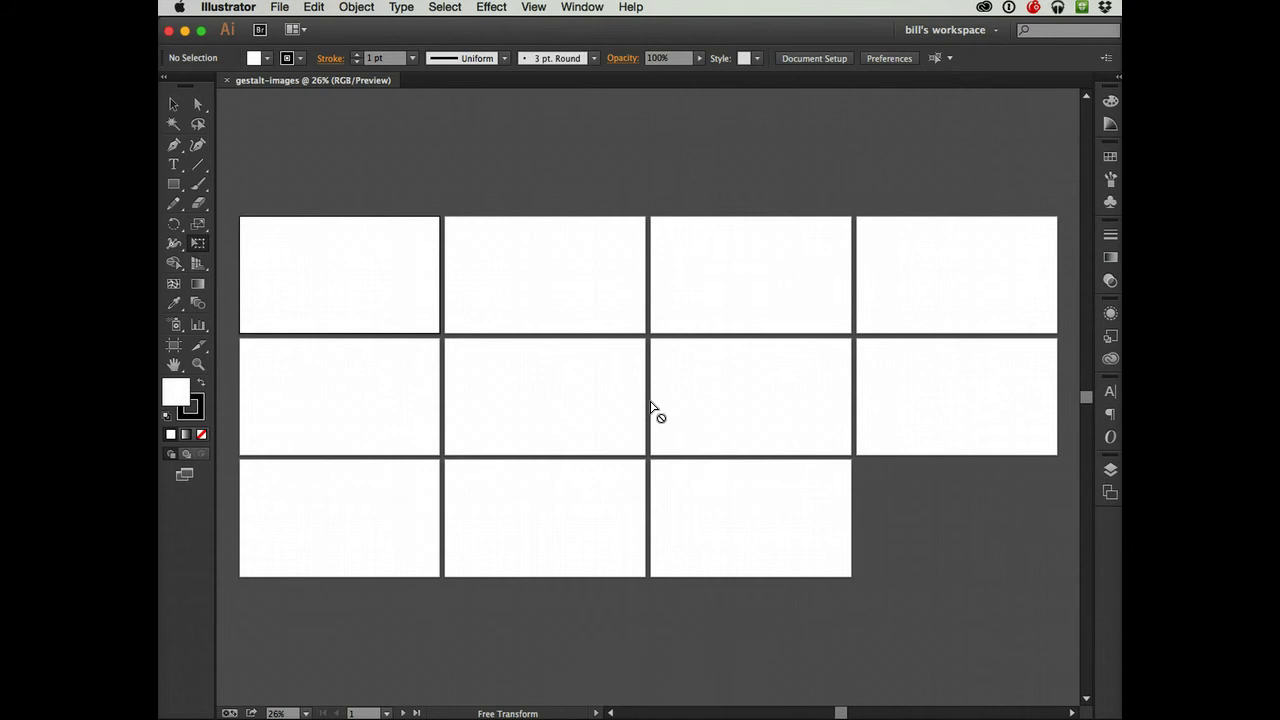
pyautogui.click(699, 369)
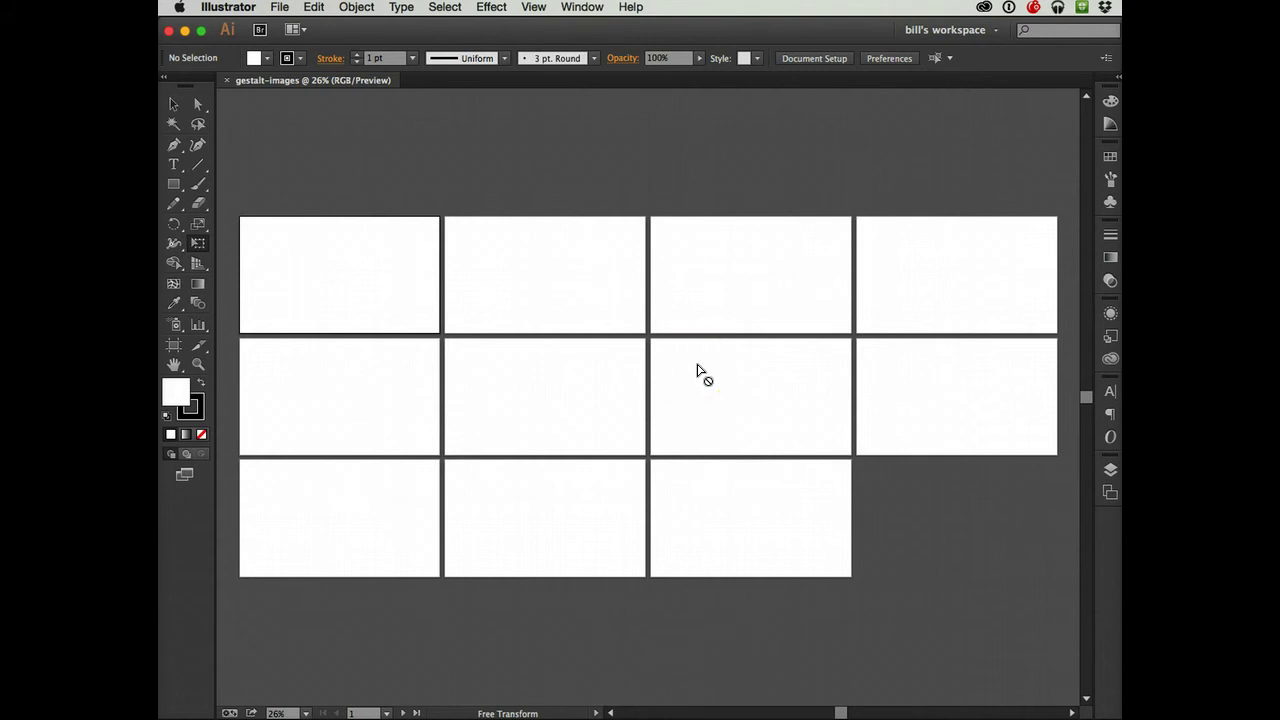